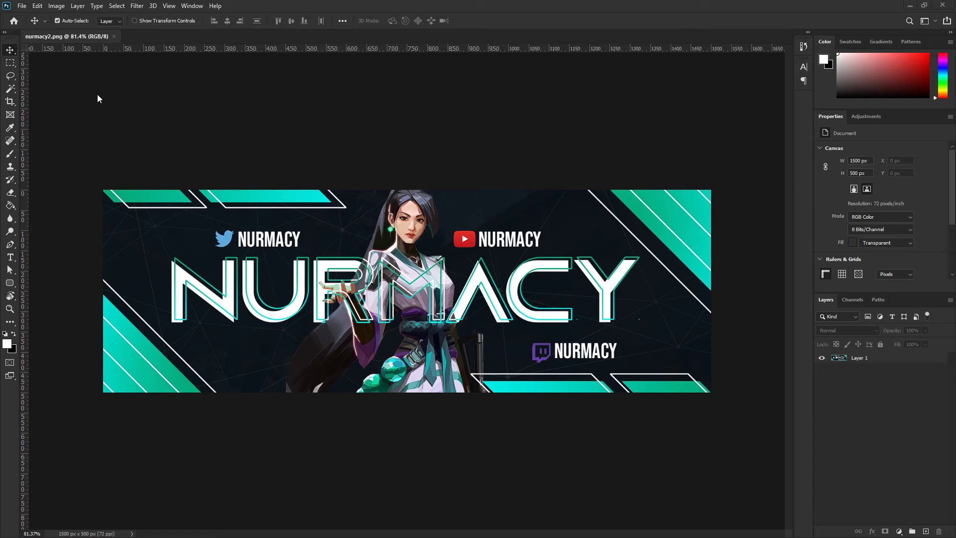
Step: Create a new document 1500 pixels wide and 500 pixels high
left_click(22, 6)
left_click(34, 16)
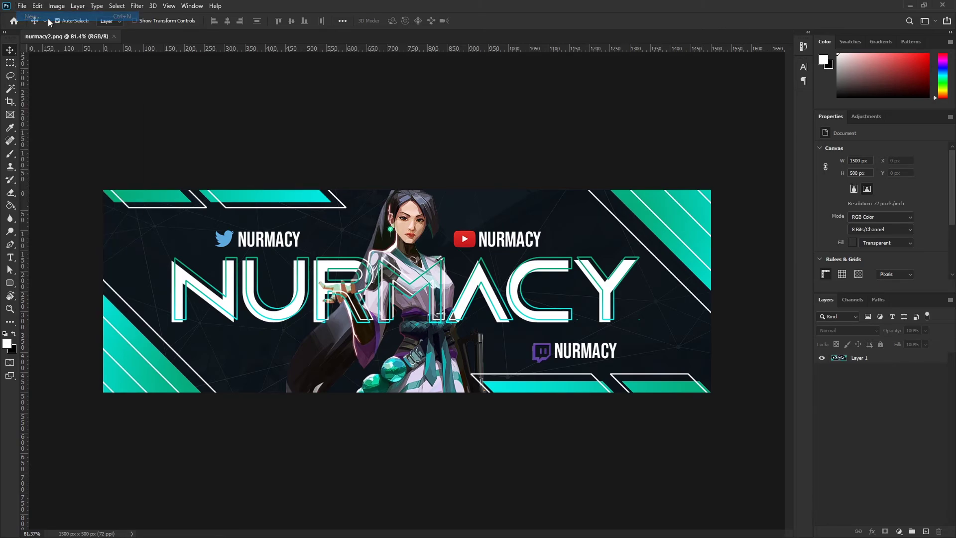
left_click(647, 255)
left_click(632, 272)
left_click(586, 256)
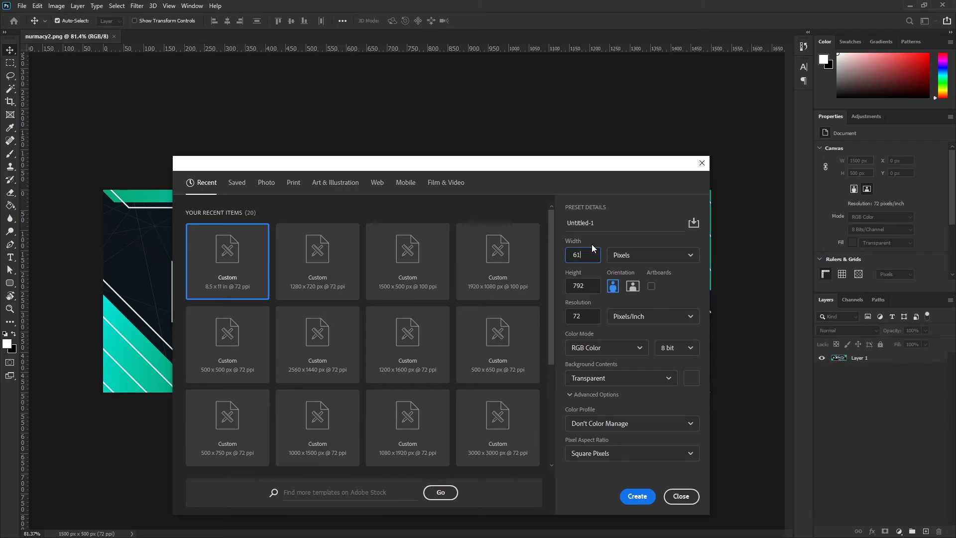
key("BackSpace")
key("BackSpace")
type("1500")
left_click(585, 290)
double_click(593, 290)
type("5")
left_click(642, 498)
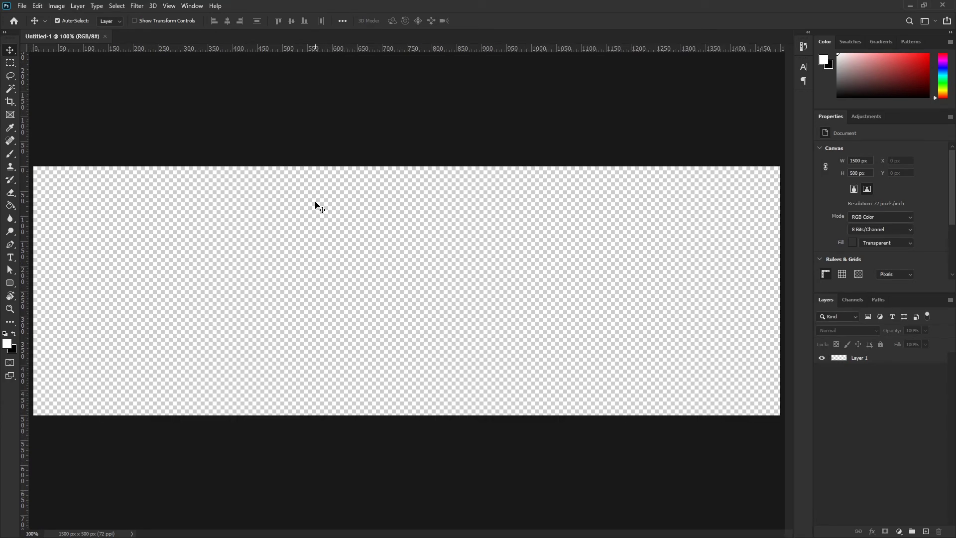
left_click(885, 362)
left_click(7, 344)
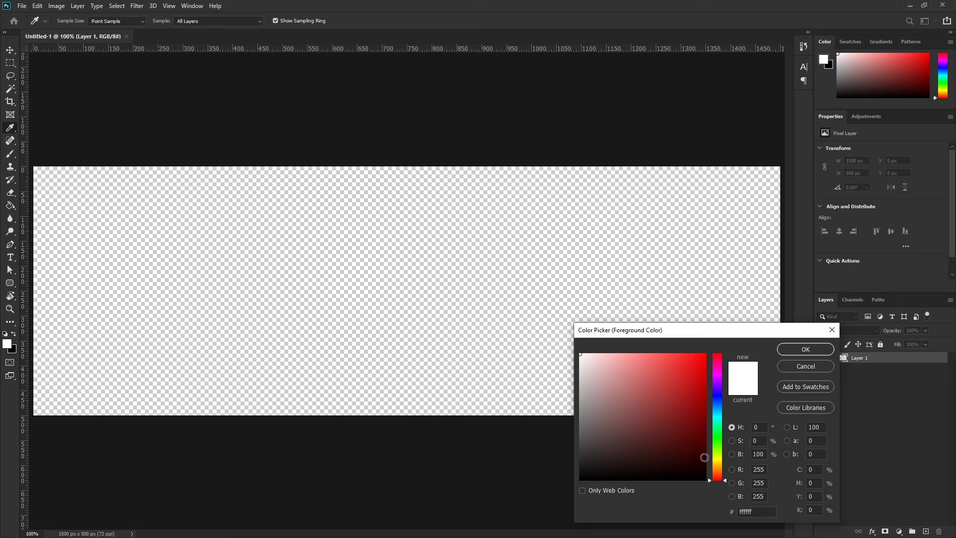
left_click(718, 432)
left_click_drag(718, 432, 718, 429)
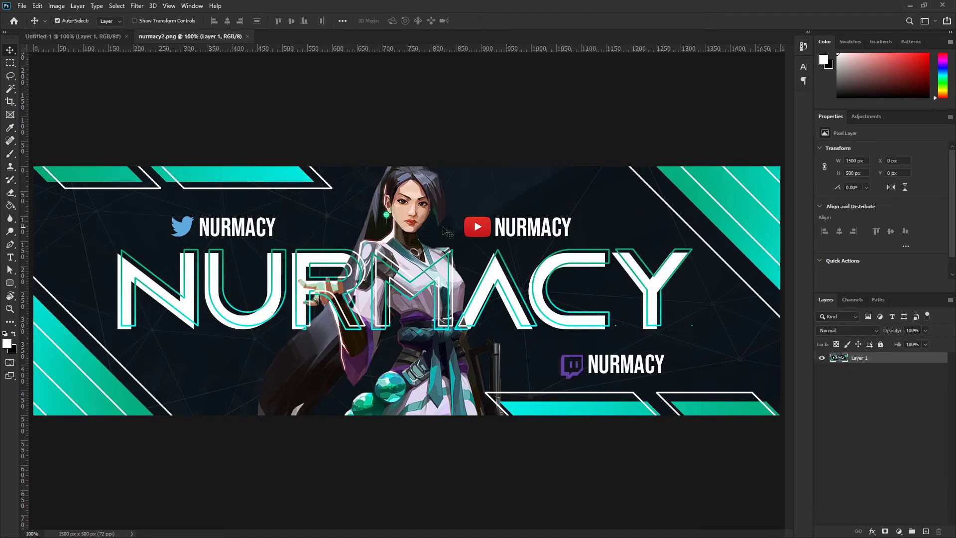
left_click(83, 35)
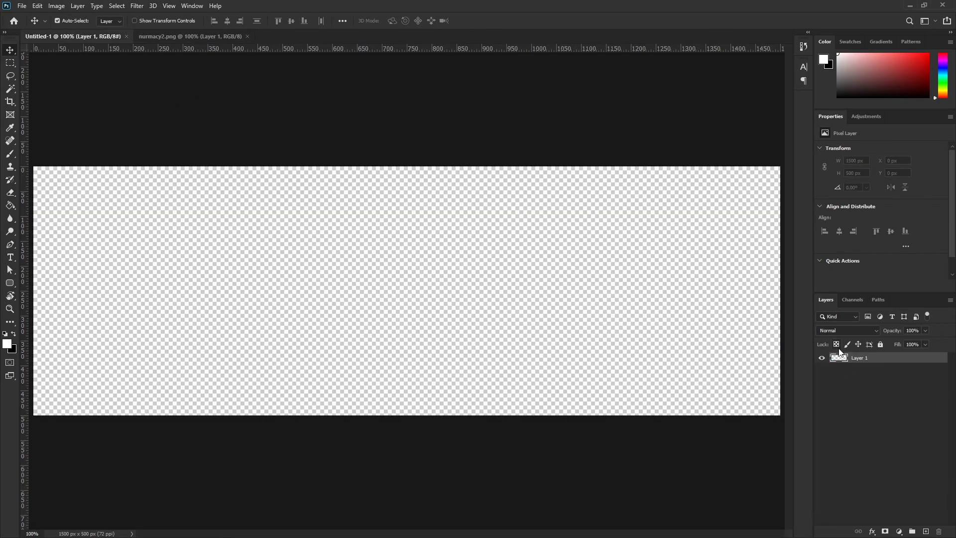
Step: Fill Layer 1 with a very dark, saturated blue foreground colour and compare it with the reference banner
left_click(561, 337)
key("i")
left_click(7, 344)
left_click_drag(713, 424, 717, 393)
left_click(703, 464)
left_click(805, 349)
key("v")
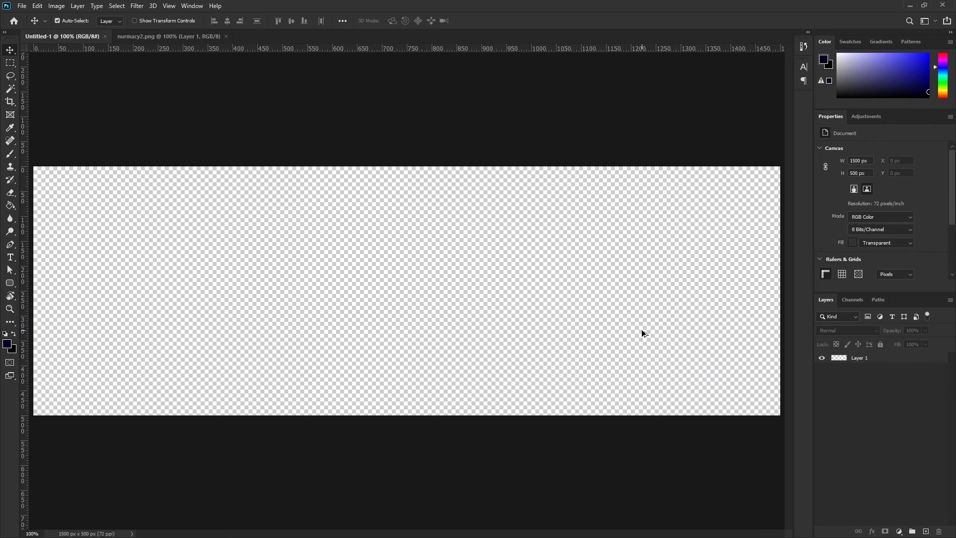
left_click(897, 362)
key("alt+BackSpace")
key("ctrl+Tab")
left_click(103, 39)
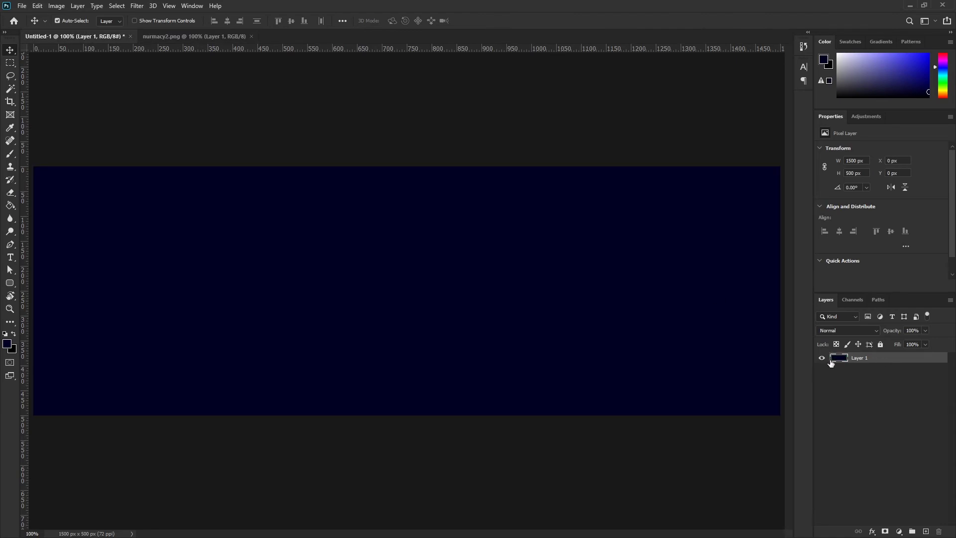
Step: Fill Layer 1 with a muted dark navy foreground colour close to #111029
left_click(6, 344)
left_click_drag(659, 448, 655, 459)
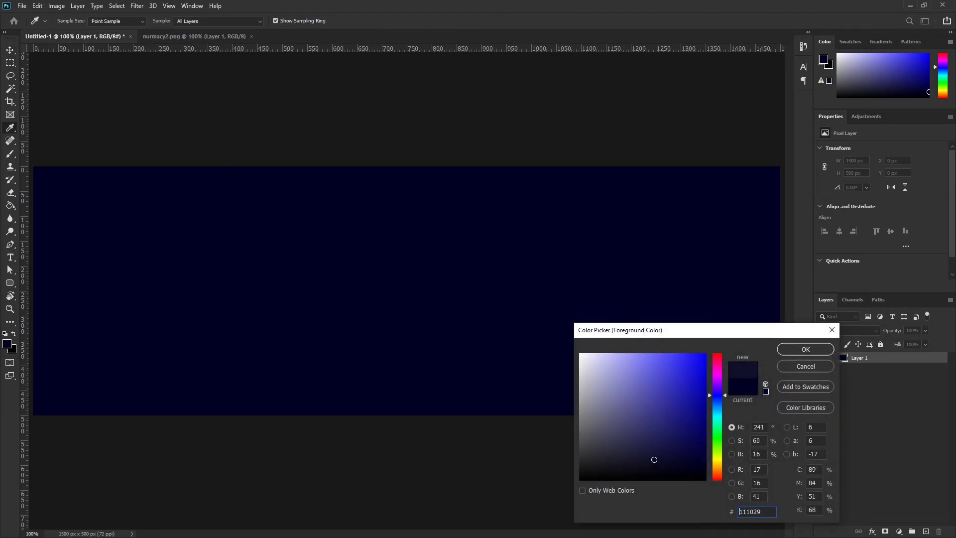
left_click(809, 350)
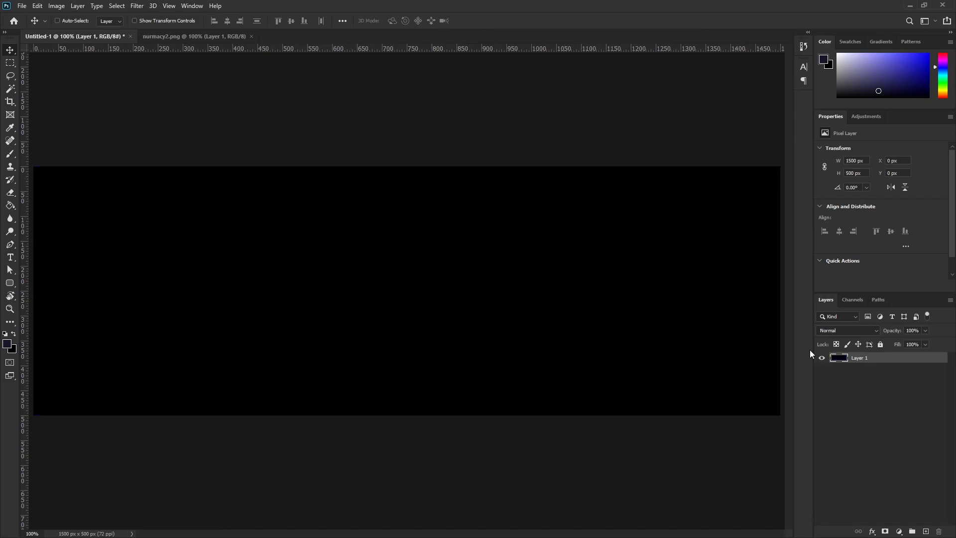
key("alt+BackSpace")
scroll(292, 388, "down", 5)
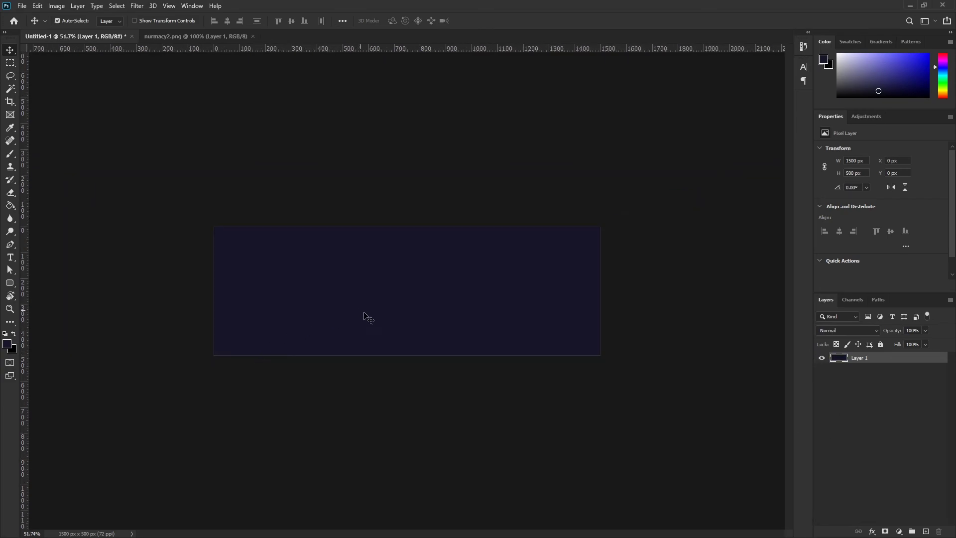
left_click(592, 410)
scroll(507, 380, "up", 4)
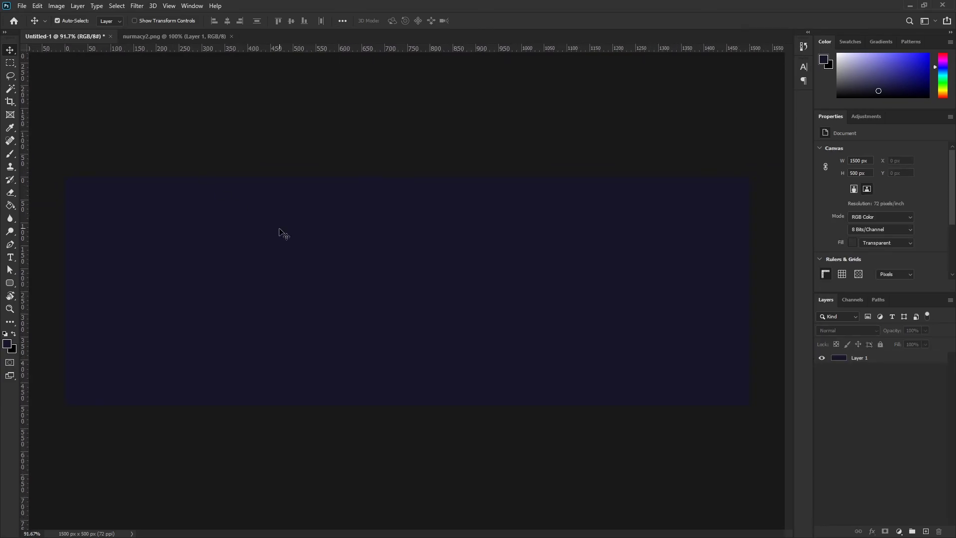
scroll(224, 236, "down", 1)
Step: Open Mega Thumbnail Assets Pack by Shadowz.psd and show the Raze group among the Valorant agents
left_click(22, 6)
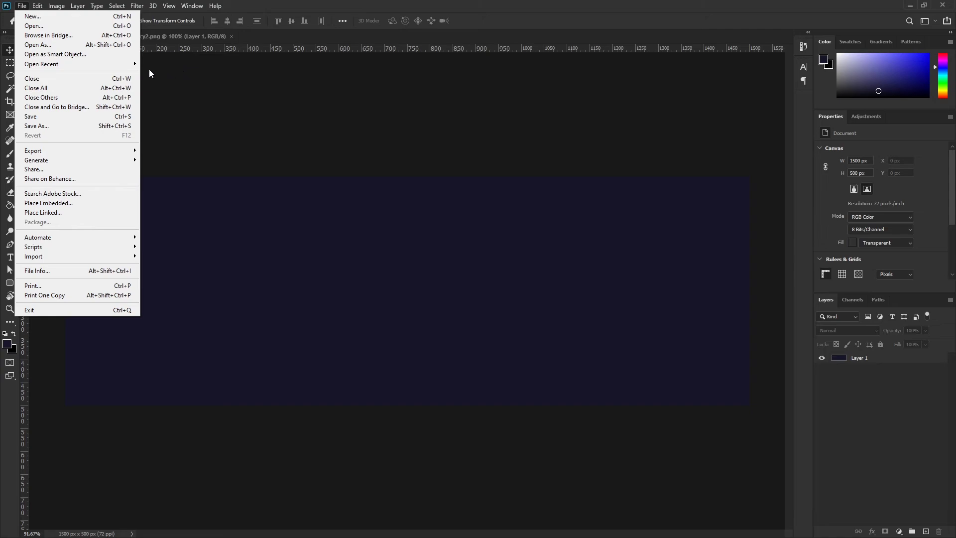
mouse_move(125, 64)
left_click(473, 65)
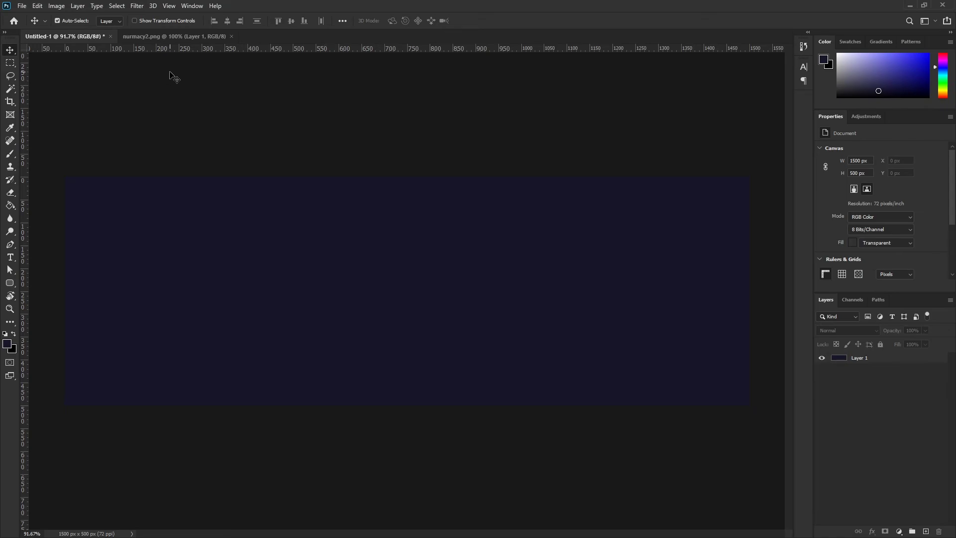
left_click(22, 6)
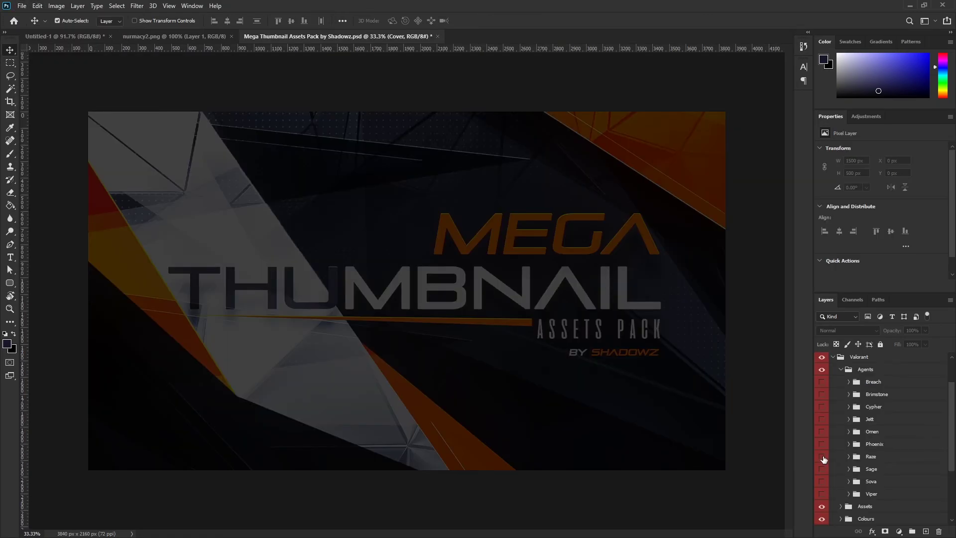
left_click(821, 456)
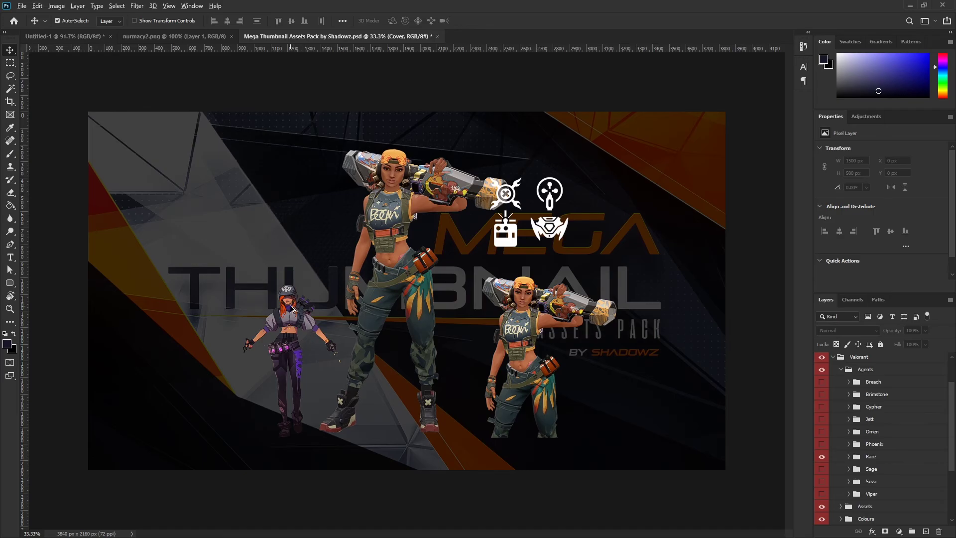
Step: Copy the full-body Raze render into the untitled banner document and move it down on the canvas
scroll(293, 309, "up", 4)
scroll(494, 273, "down", 3)
left_click_drag(437, 216, 357, 238)
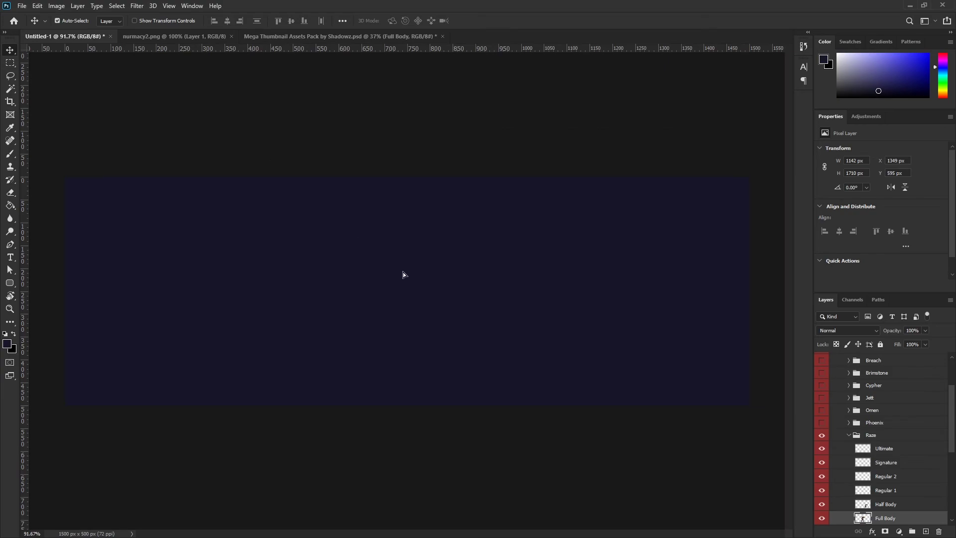
left_click_drag(184, 40, 414, 228)
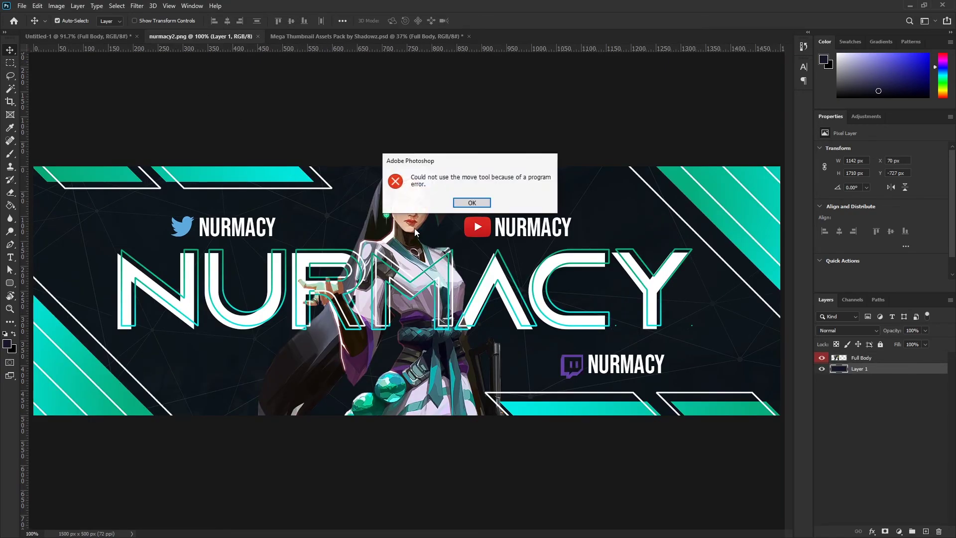
left_click(472, 203)
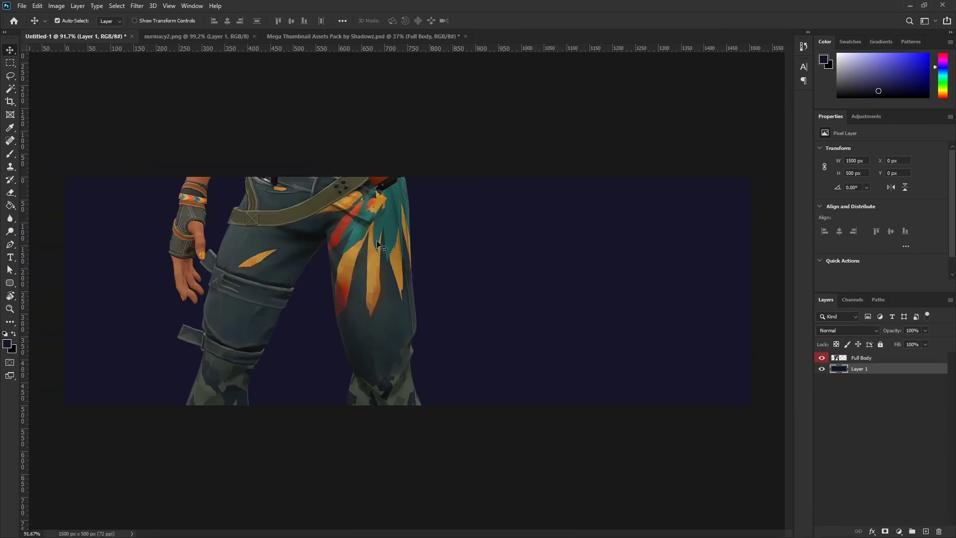
left_click_drag(474, 279, 465, 506)
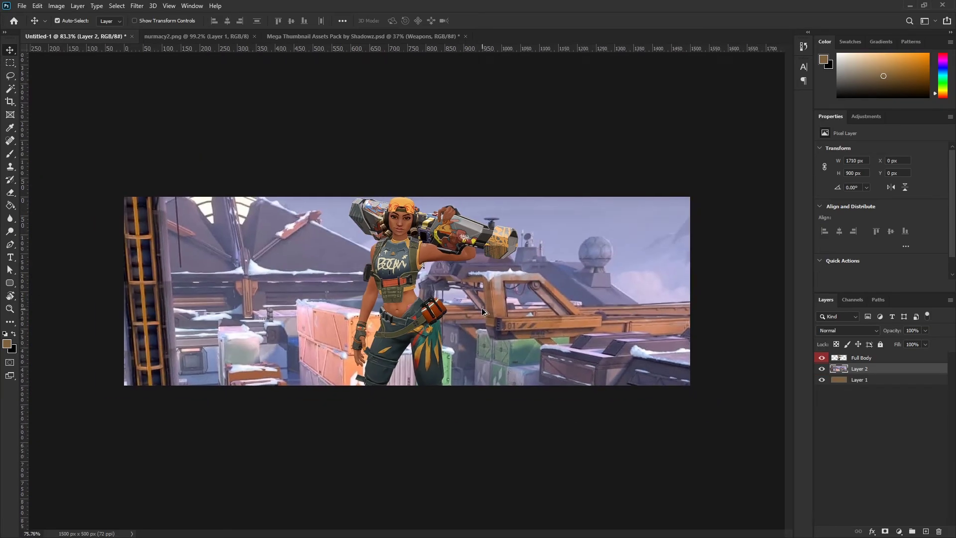
Step: Scale the background scene on Layer 2 to about 1513 × 796 px and position it to cover the banner
left_click_drag(482, 308, 450, 219)
key("ctrl+t")
left_click_drag(687, 183, 644, 207)
left_click_drag(605, 249, 589, 239)
left_click_drag(177, 199, 171, 196)
key("Return")
Step: Clip Layer 2 to Layer 1 with a clipping mask
left_click_drag(859, 367, 870, 368)
right_click(870, 368)
left_click(846, 309)
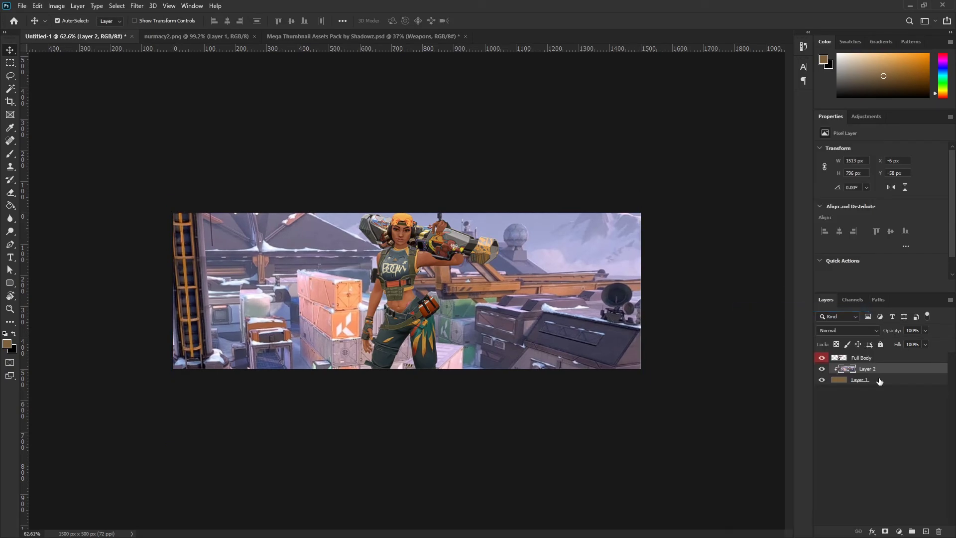
Step: Set Layer 2's blend mode to Soft Light and its opacity to 12%
left_click(852, 330)
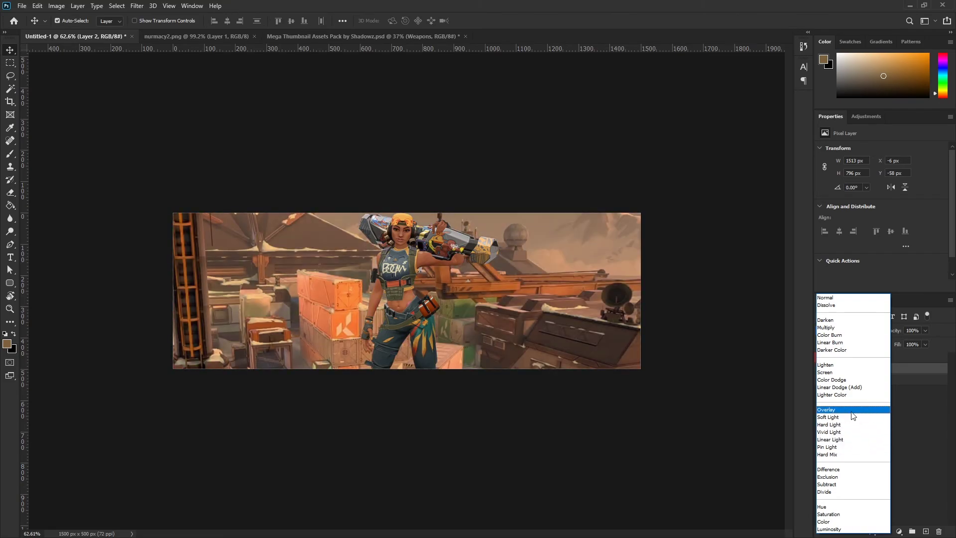
left_click(854, 417)
left_click_drag(901, 340, 883, 345)
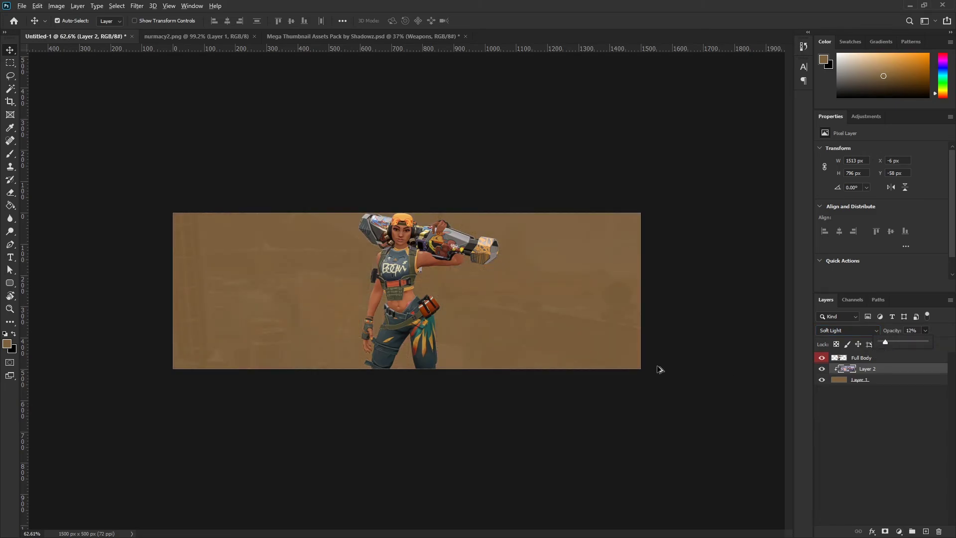
scroll(663, 369, "up", 1)
left_click(709, 401)
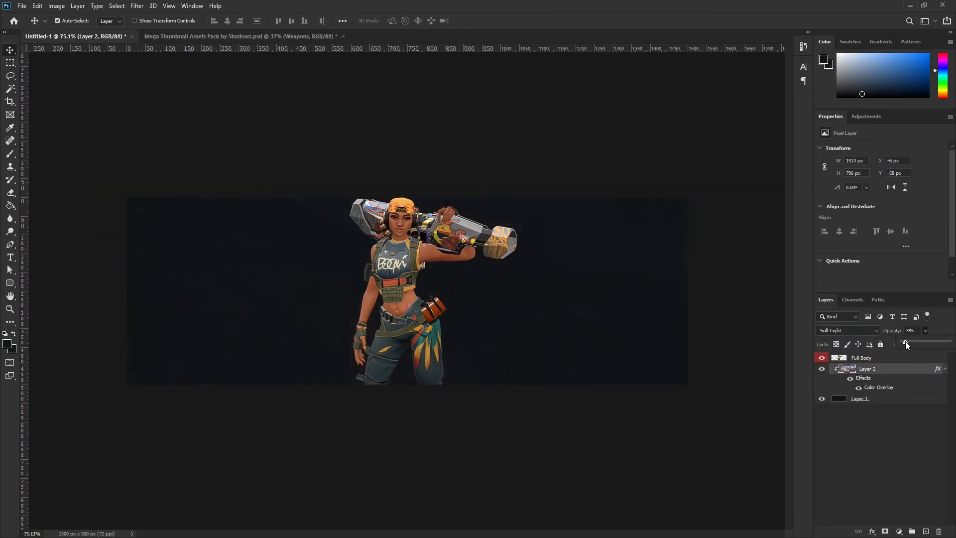
left_click(905, 357, "shift")
scroll(234, 326, "up", 5)
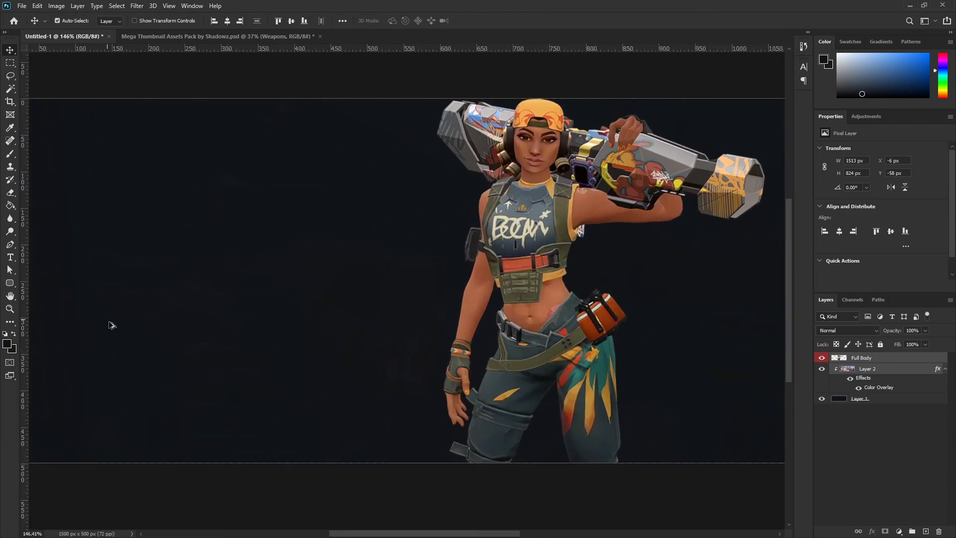
scroll(305, 358, "down", 5)
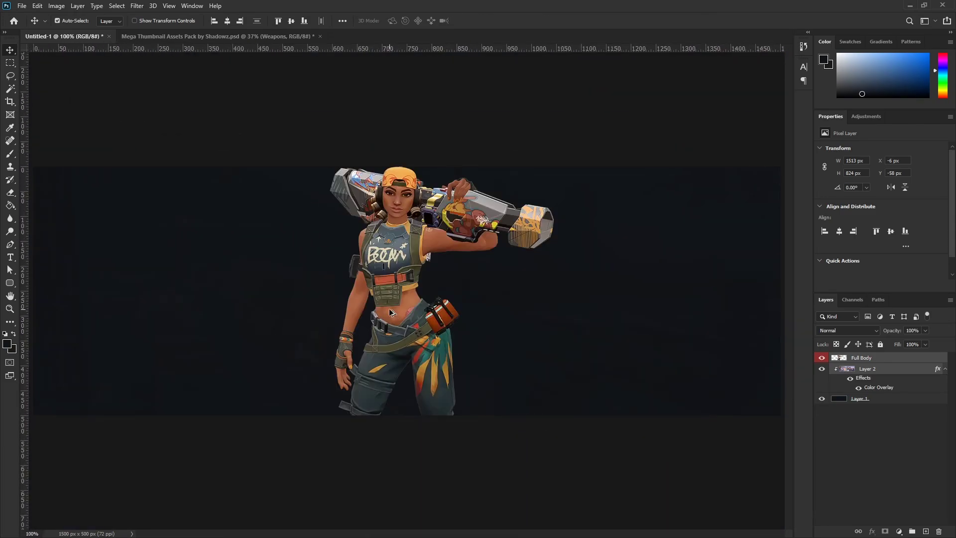
scroll(521, 300, "down", 1)
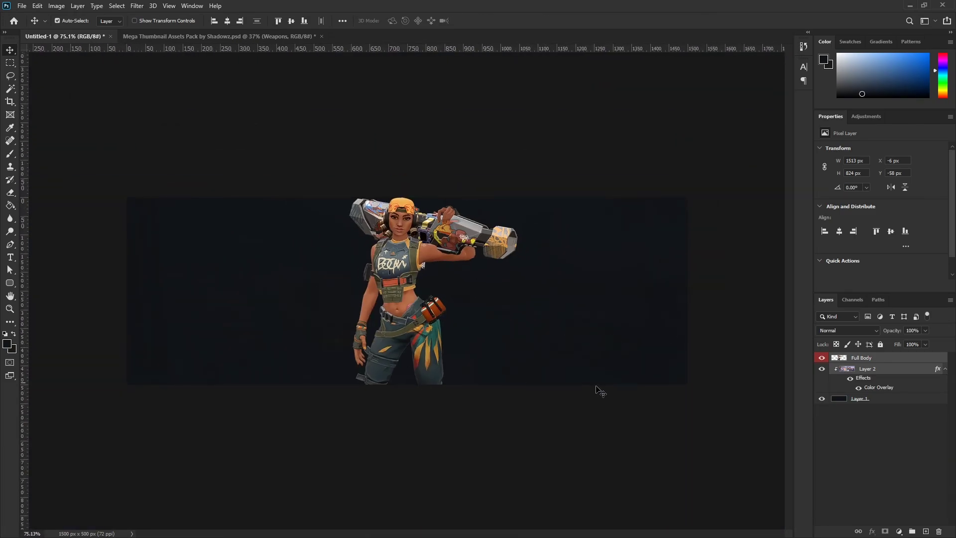
scroll(453, 249, "up", 3)
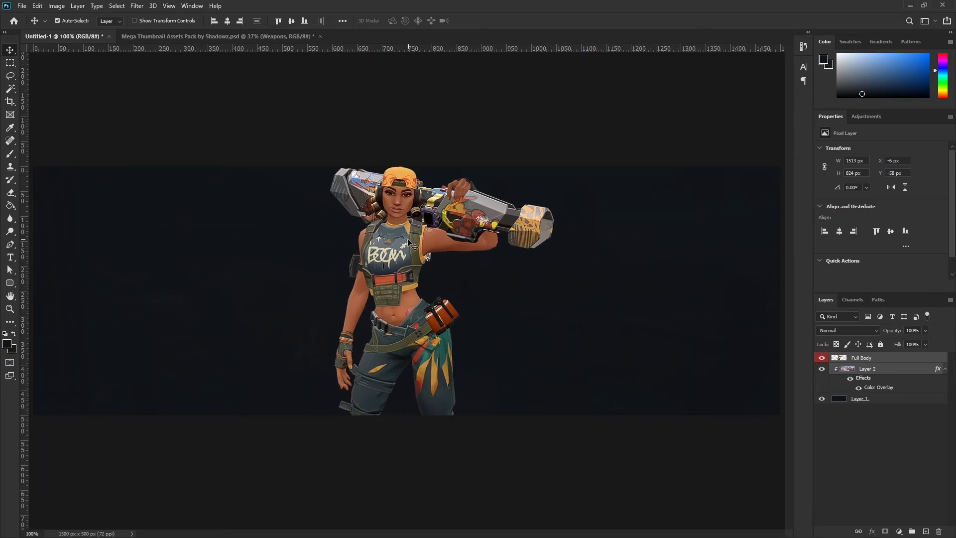
Step: Copy the Glitch 3 asset from the Mega Thumbnail Assets Pack into the banner document
left_click(217, 37)
left_click_drag(875, 485, 357, 267)
left_click_drag(461, 309, 500, 329)
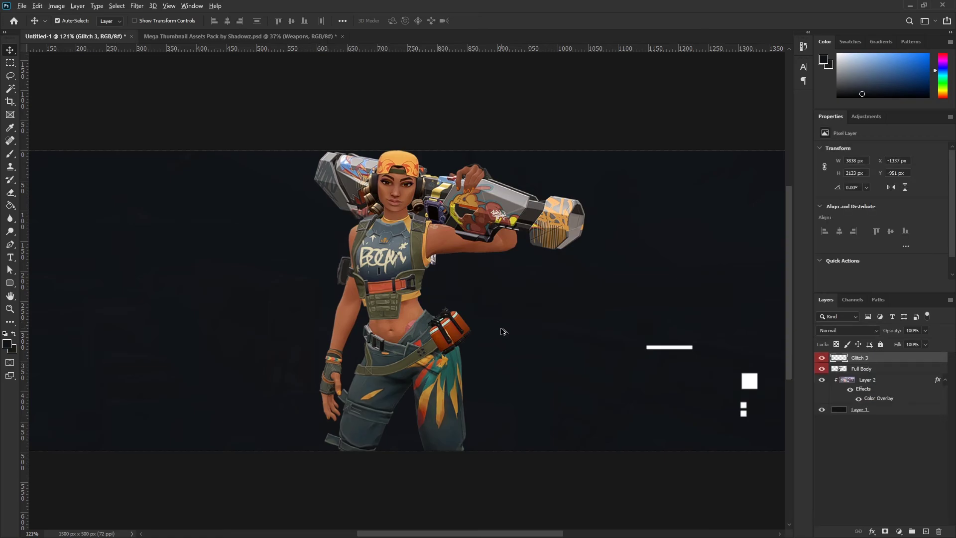
Step: Scale the Glitch 3 layer down to about 1536 × 850 px and position its squares and lines across the banner
scroll(500, 329, "down", 6)
left_click_drag(584, 324, 337, 175)
key("ctrl+t")
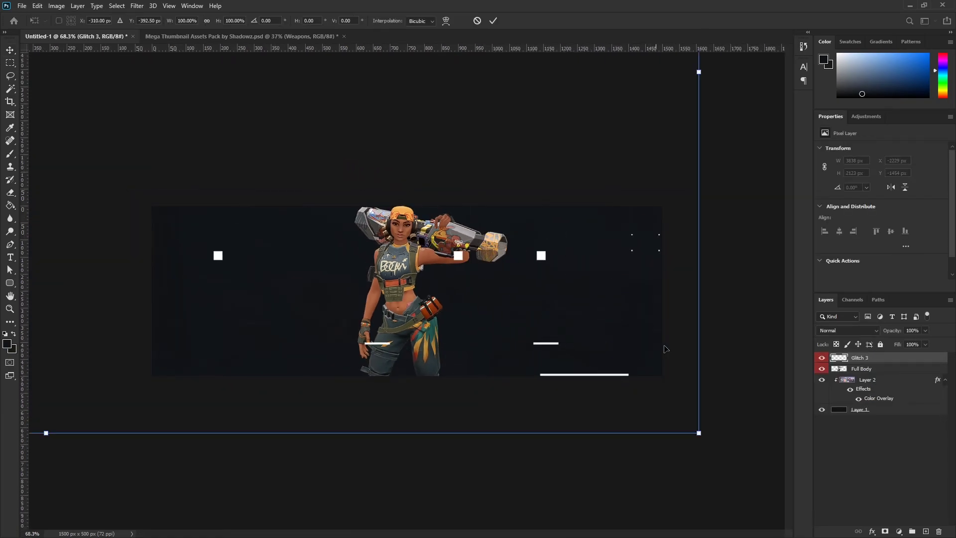
left_click_drag(698, 432, 473, 335)
left_click_drag(407, 277, 536, 339)
left_click_drag(606, 183, 676, 145)
left_click_drag(641, 240, 648, 235)
key("Return")
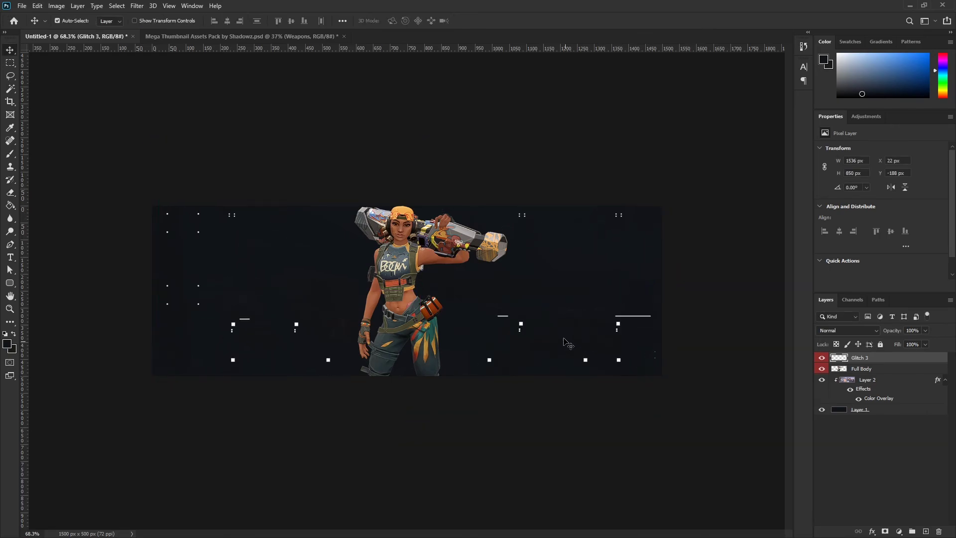
left_click_drag(637, 319, 637, 362)
scroll(467, 319, "up", 5)
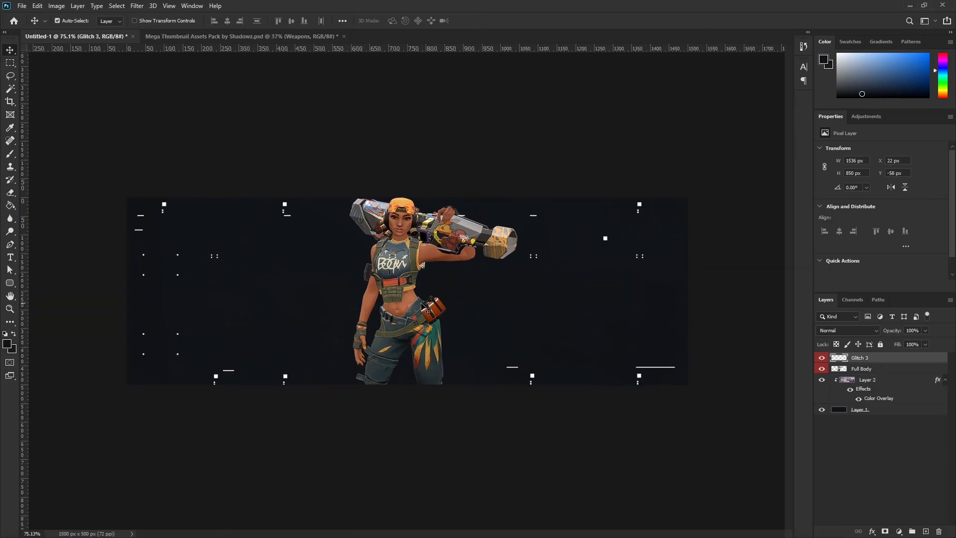
scroll(467, 320, "down", 5)
scroll(450, 294, "up", 4)
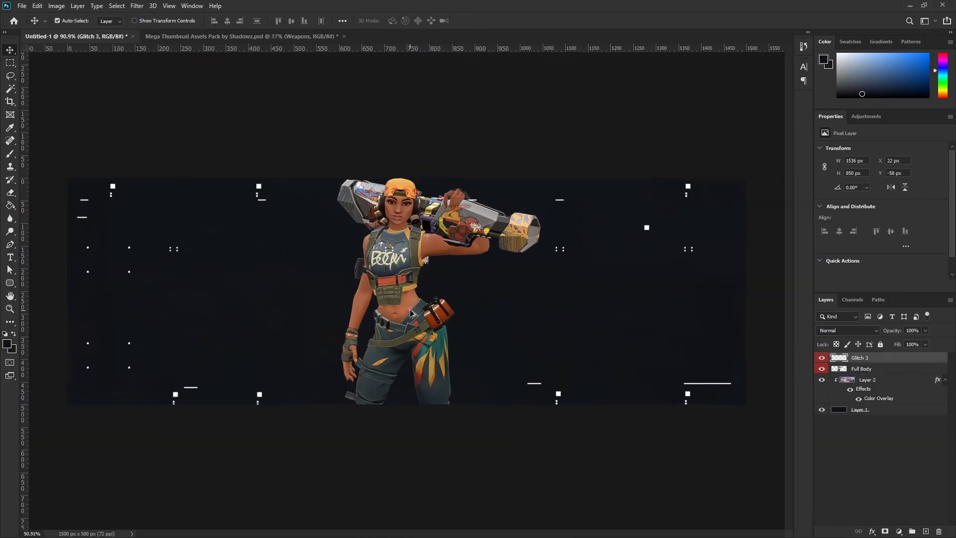
scroll(523, 263, "down", 4)
scroll(668, 302, "up", 2)
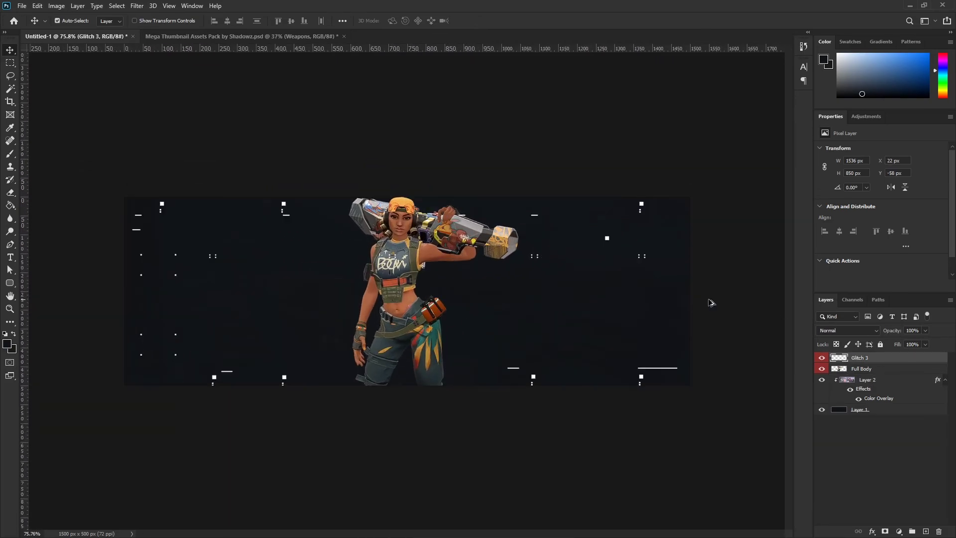
scroll(579, 366, "up", 3)
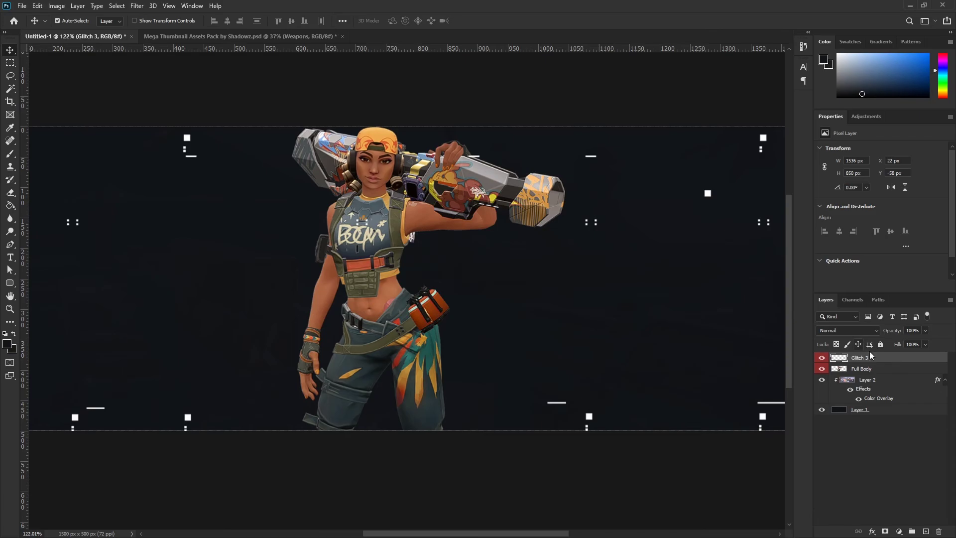
Step: Duplicate the Glitch 3 layer twice and give the topmost copy a blue #0078ff Color Overlay
key("ctrl+j")
key("ctrl+j")
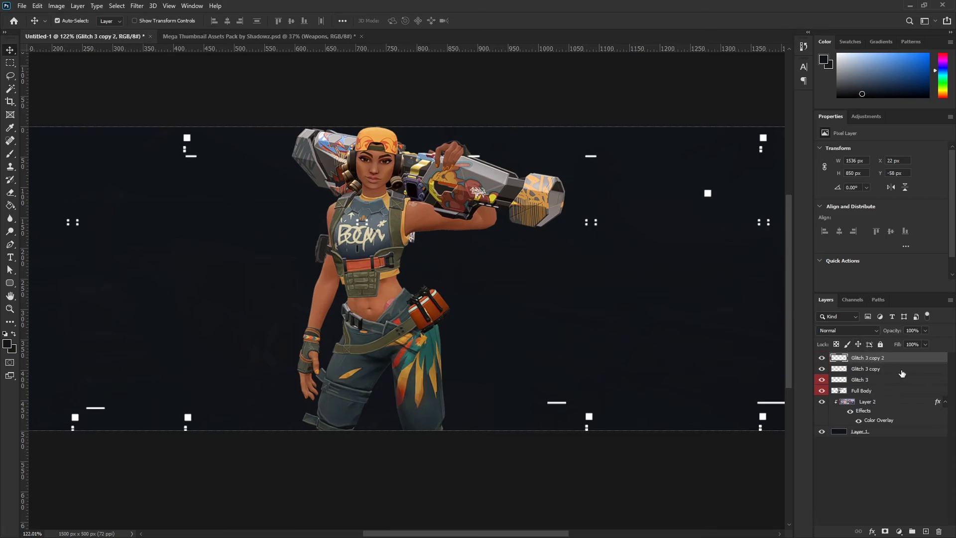
double_click(916, 360)
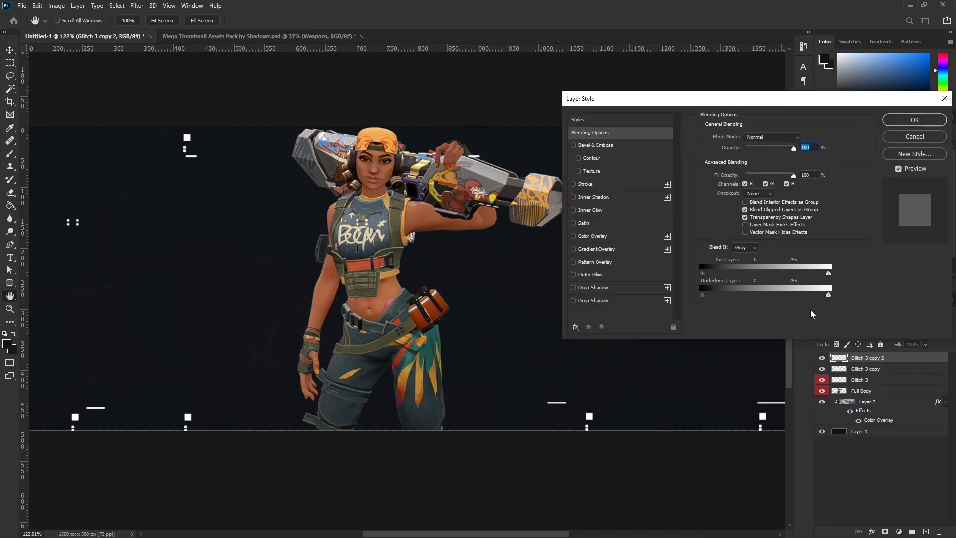
left_click(575, 235)
left_click(803, 138)
left_click(674, 396)
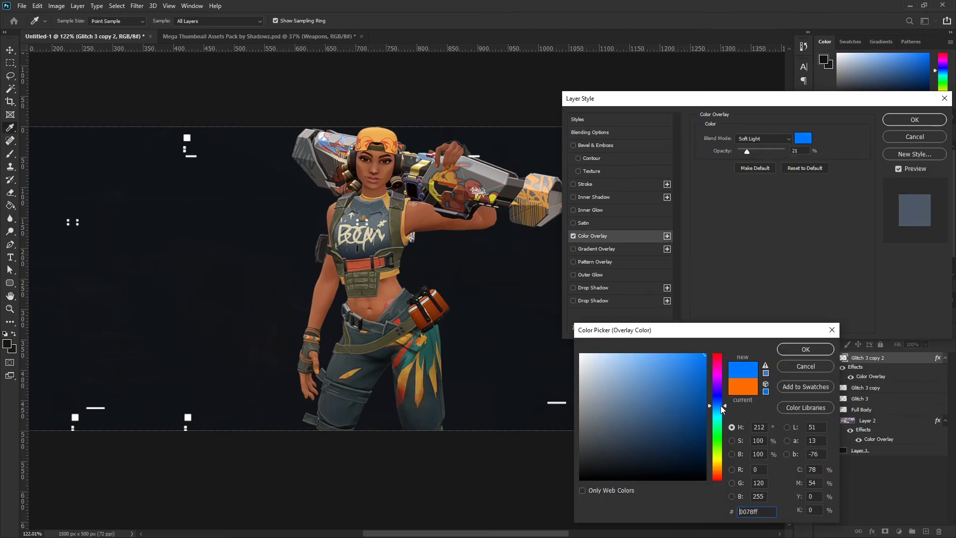
key("Return")
key("Return")
Step: Shift the blue glitch copy slightly left to X 17 px so it offsets from the white original
key("ctrl+t")
left_click_drag(630, 262, 637, 262)
key("Return")
Step: Give the Glitch 3 copy layer a red Color Overlay
left_click(889, 388)
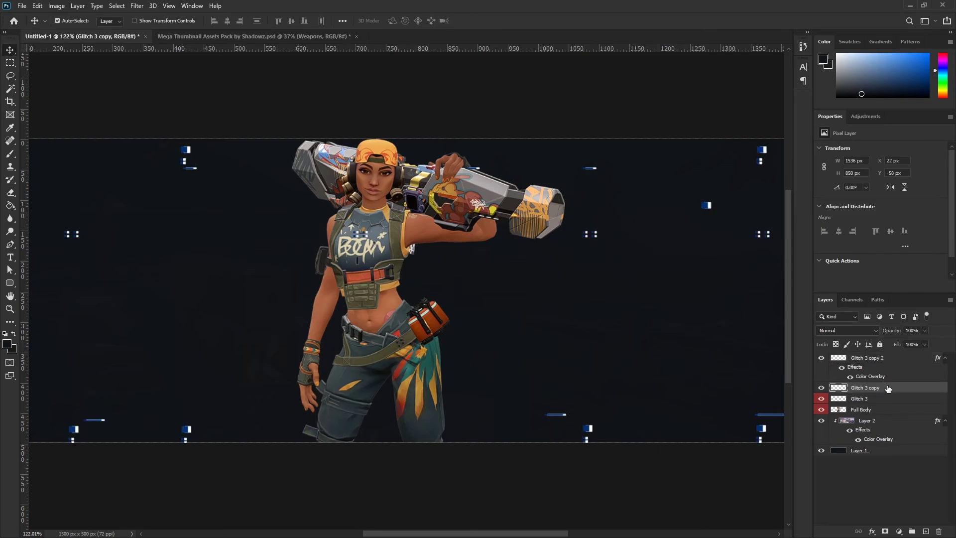
double_click(889, 389)
left_click(587, 236)
key("Return")
Step: Reorder the red glitch copy below Glitch 3 and shift it slightly right to X 25 px
left_click_drag(865, 387, 891, 423)
key("ctrl+t")
left_click_drag(346, 294, 347, 295)
key("Return")
Step: Lower the opacity of the blue glitch copy and set the red glitch copy's opacity to 45%
left_click(185, 150)
scroll(181, 165, "up", 5)
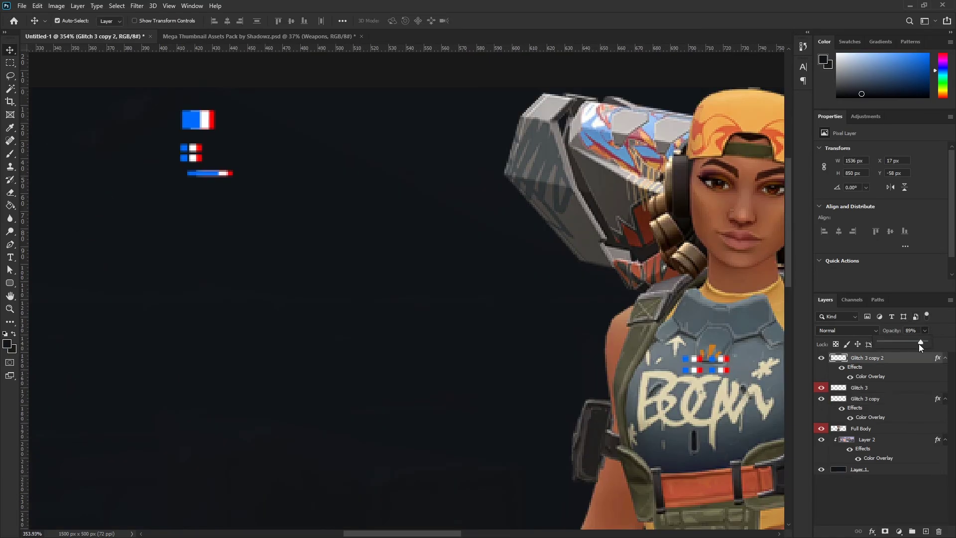
left_click(866, 399)
scroll(412, 387, "down", 5)
scroll(435, 373, "up", 2)
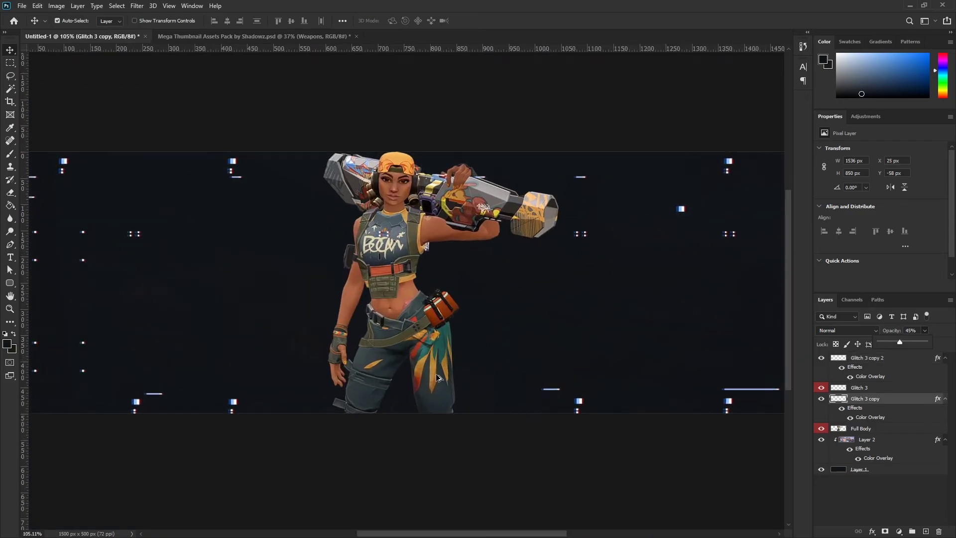
Step: Group the three Glitch 3 layers and reduce the opacity of the layers inside the group to 43%
left_click(896, 358)
left_click(891, 388, "shift")
key("ctrl+g")
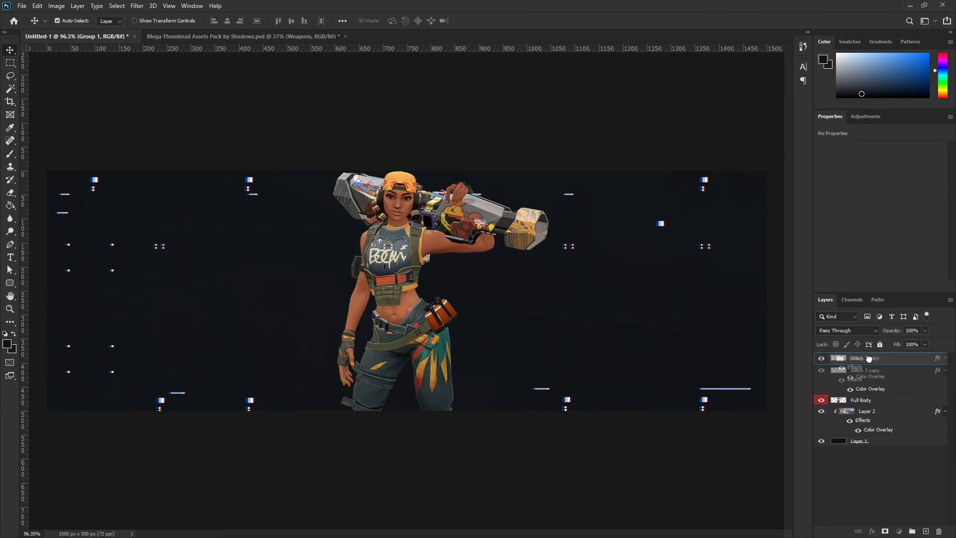
scroll(410, 290, "down", 1)
left_click(470, 316)
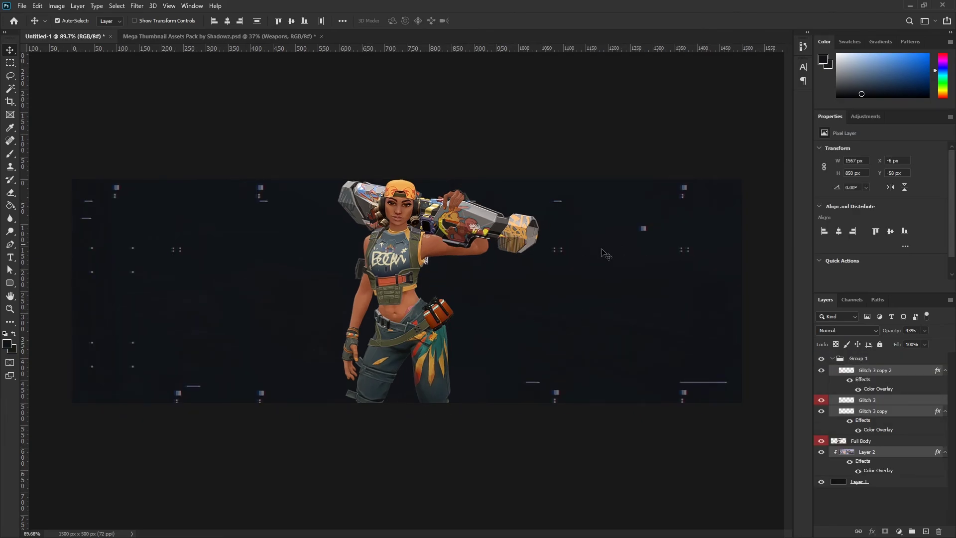
scroll(408, 292, "down", 4)
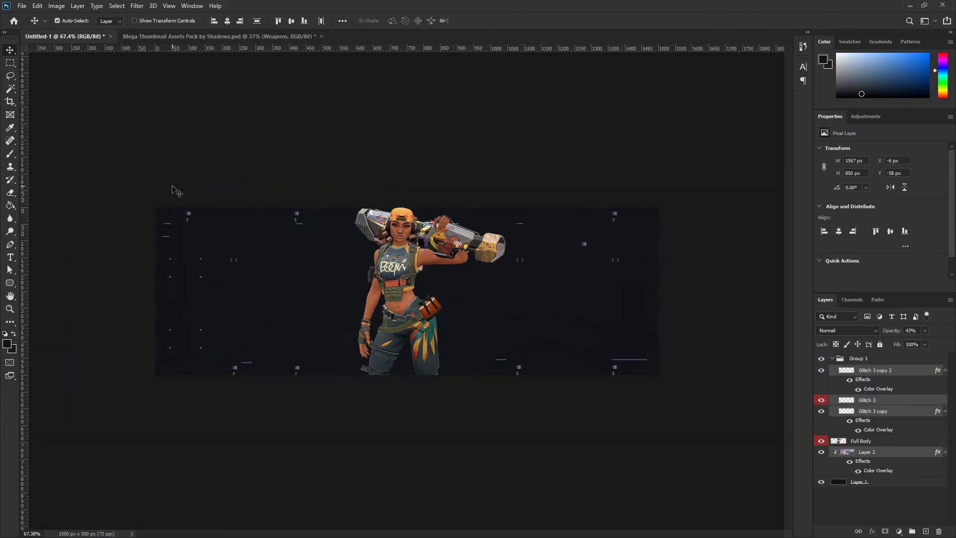
Step: Add an empty layer above the glitch group and collapse the group
scroll(174, 189, "up", 3)
key("p")
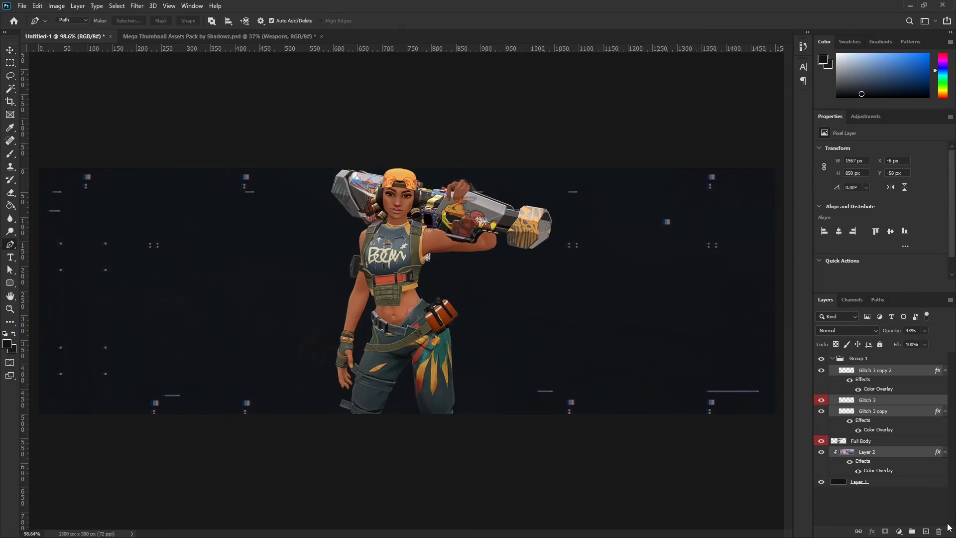
left_click(925, 532)
left_click_drag(848, 371, 838, 367)
left_click(833, 369)
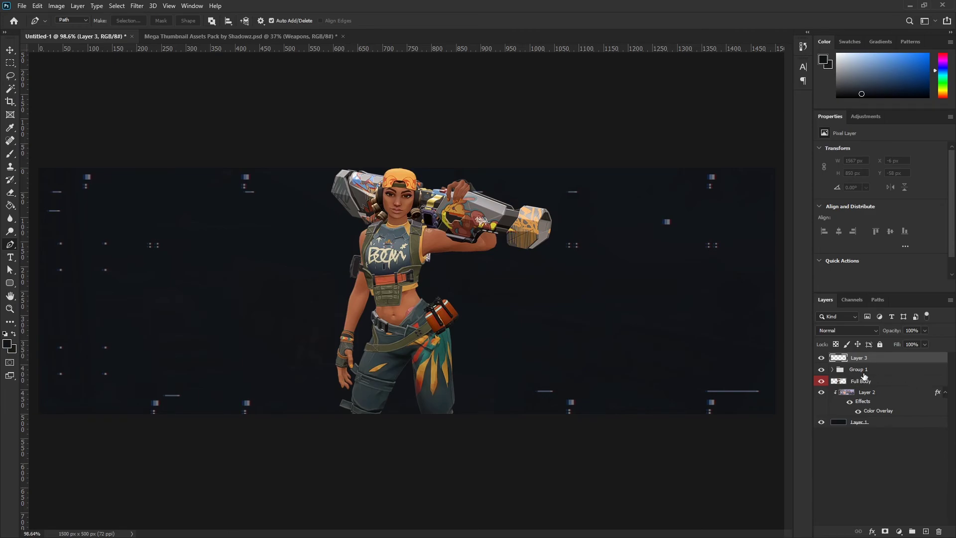
left_click(821, 369)
left_click(821, 369)
Step: Try to draw a slanted five-sided path, about 656 × 240 px, over the banner's upper left area with the Pen tool
left_click(75, 159)
left_click(152, 236)
left_click(396, 236)
left_click(278, 119)
left_click(74, 118)
left_click(74, 159)
scroll(86, 172, "down", 4)
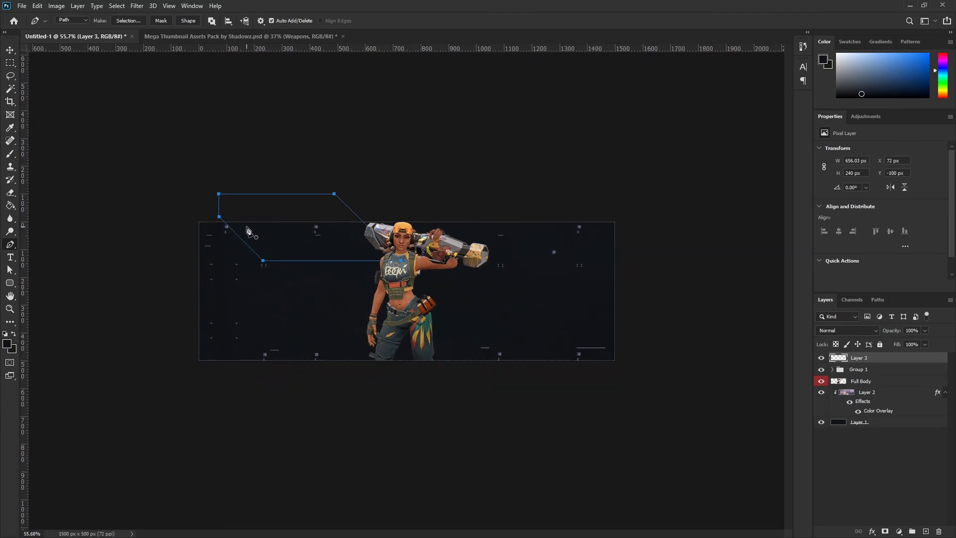
scroll(378, 289, "up", 3)
key("ctrl+z")
key("ctrl+z")
key("ctrl+z")
key("ctrl+z")
key("ctrl+z")
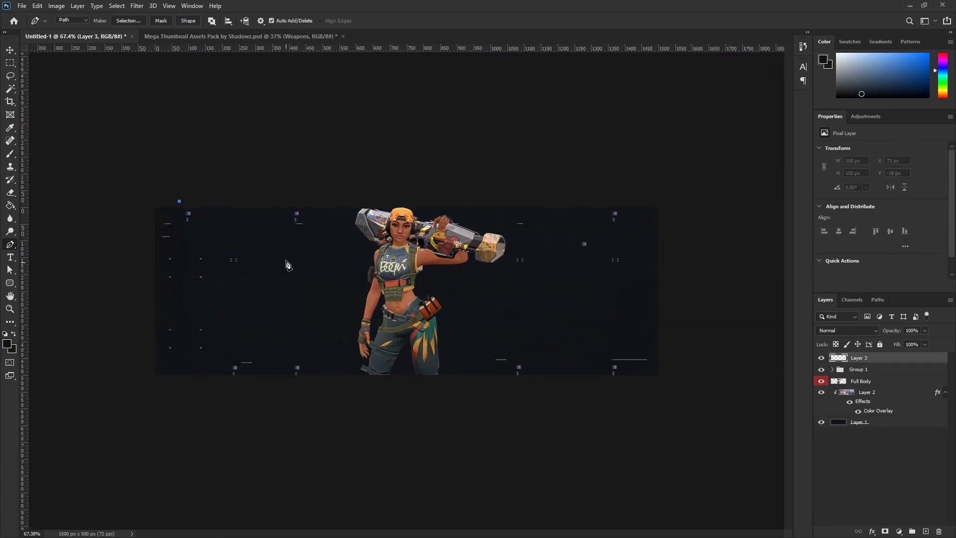
Step: Place the copied blue trapezoid beside the first one along the banner's upper edge and widen it to 438 px
scroll(240, 266, "up", 1)
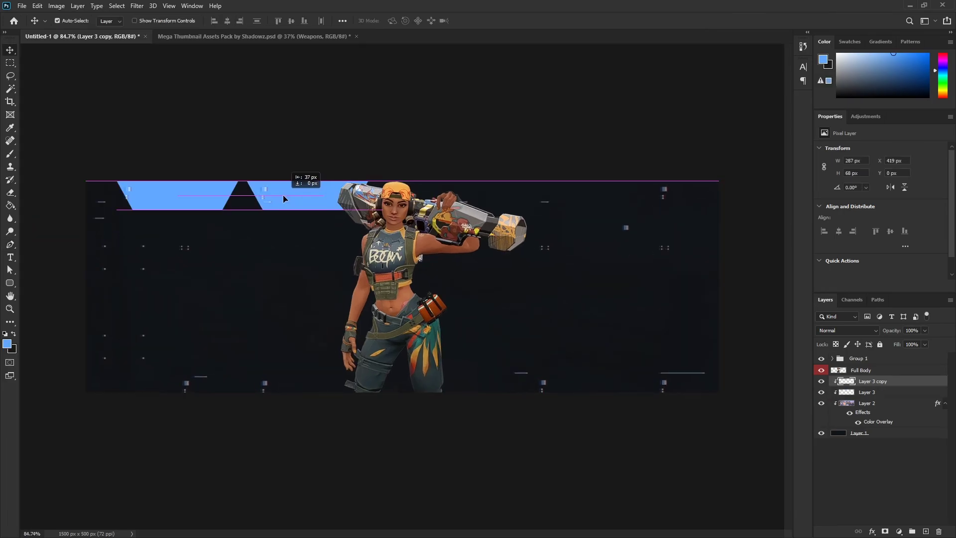
left_click_drag(283, 195, 433, 199)
key("ctrl+t")
key("Return")
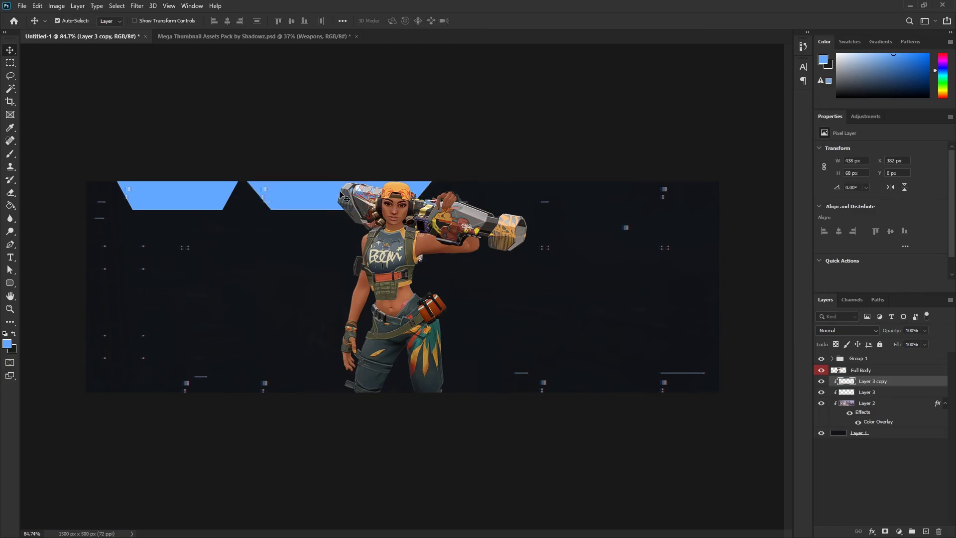
Step: Reposition the wider trapezoid to X 361 px, Y 0 px so its upper corner meets the first trapezoid
scroll(316, 207, "down", 3)
scroll(324, 221, "up", 2)
scroll(323, 221, "up", 3)
mouse_move(290, 209)
left_mouse_down()
mouse_move(278, 191)
mouse_move(294, 195)
left_mouse_up()
scroll(317, 212, "down", 3)
scroll(395, 222, "up", 4)
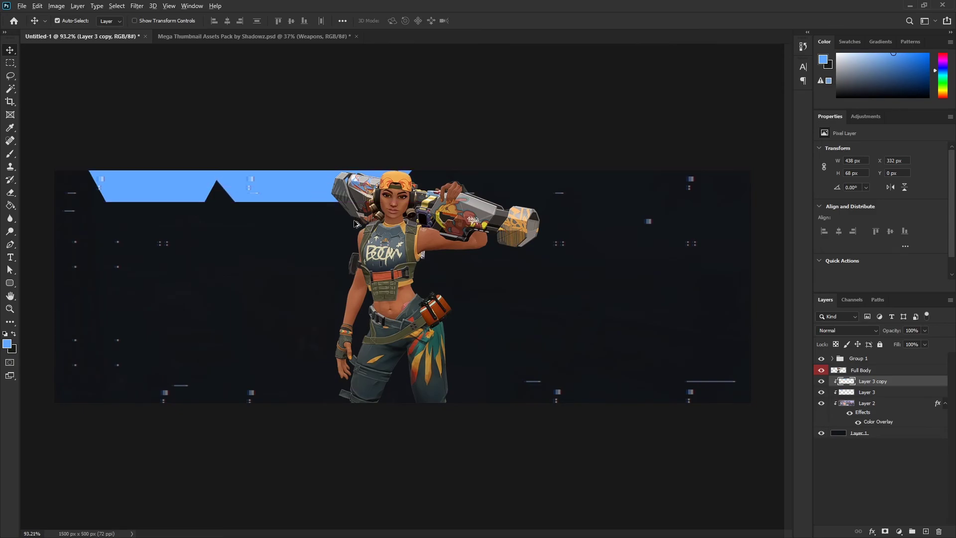
scroll(349, 235, "down", 3)
left_click_drag(344, 236, 354, 234)
key("ctrl+z")
scroll(352, 234, "down", 3)
scroll(353, 241, "up", 5)
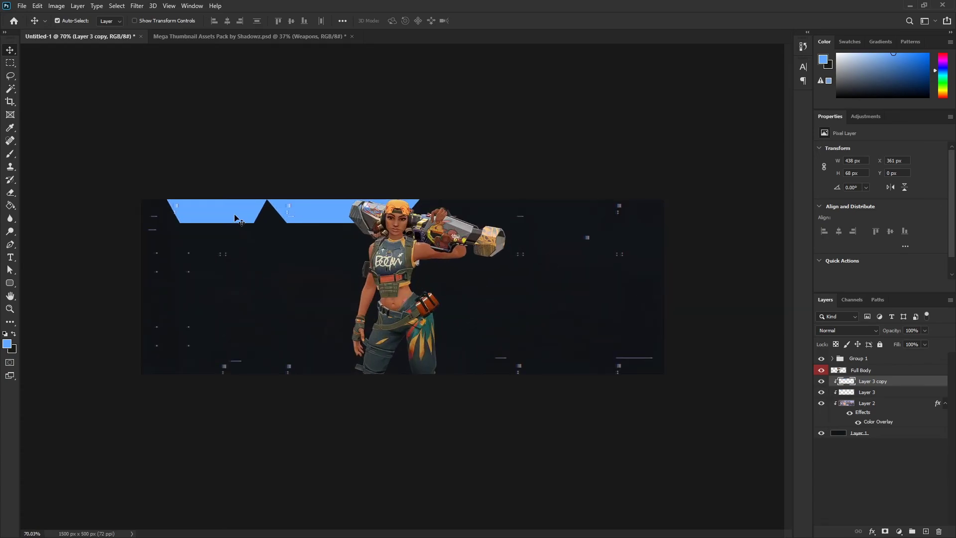
Step: Duplicate both trapezoids, turn the copies upside down and place them along the banner's lower edge at X 701 px, Y 432 px
left_click(234, 217, "shift")
left_click_drag(239, 223, 446, 335)
key("ctrl+z")
key("ctrl+t")
left_click_drag(476, 297, 600, 511)
left_click_drag(579, 335, 592, 368)
key("Return")
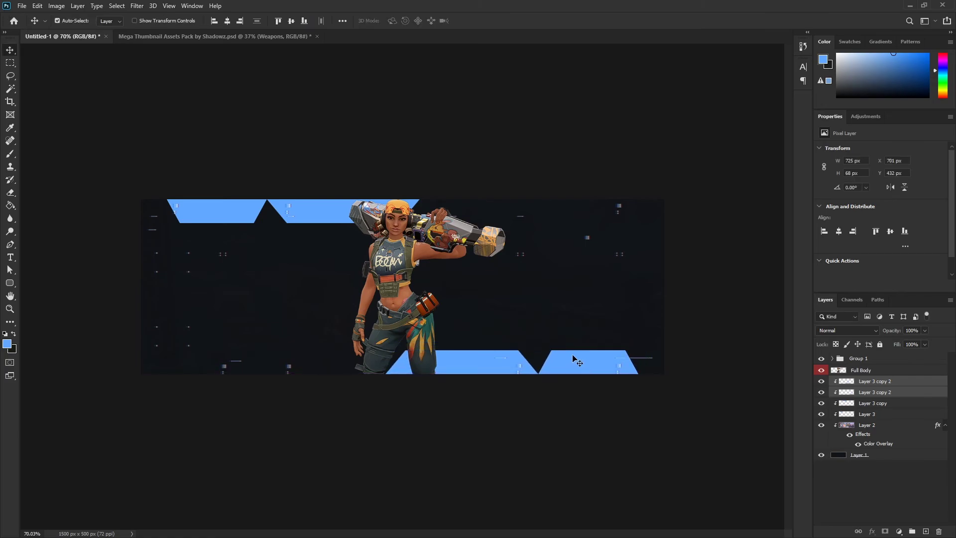
Step: Draw a blue circle about 384 px wide with the Ellipse tool over the banner's lower left corner
left_click(10, 283)
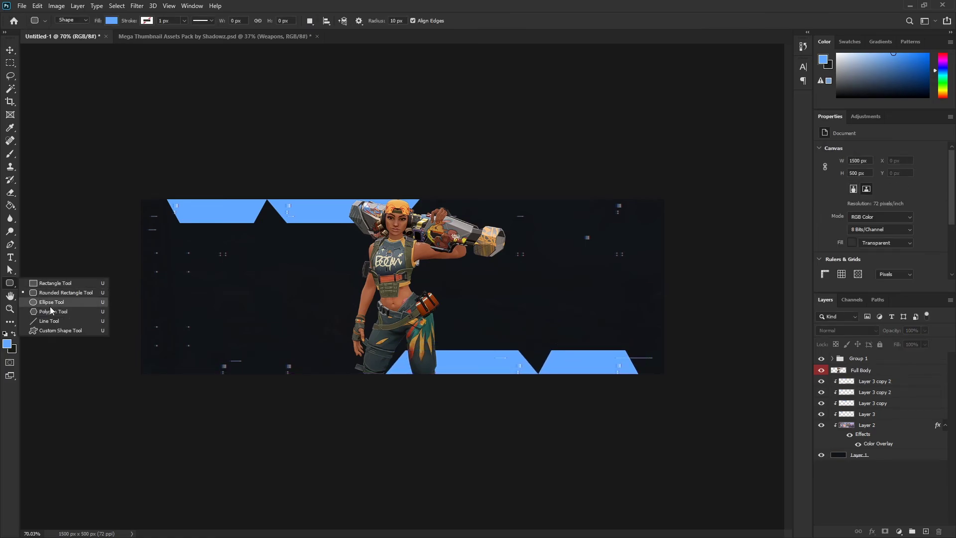
left_click(50, 302)
left_click_drag(139, 372, 242, 305)
Step: Duplicate the blue circle into the banner's upper right corner and group all the blue shapes
key("v")
left_click_drag(165, 353, 633, 195)
scroll(348, 400, "down", 3)
scroll(348, 400, "up", 5)
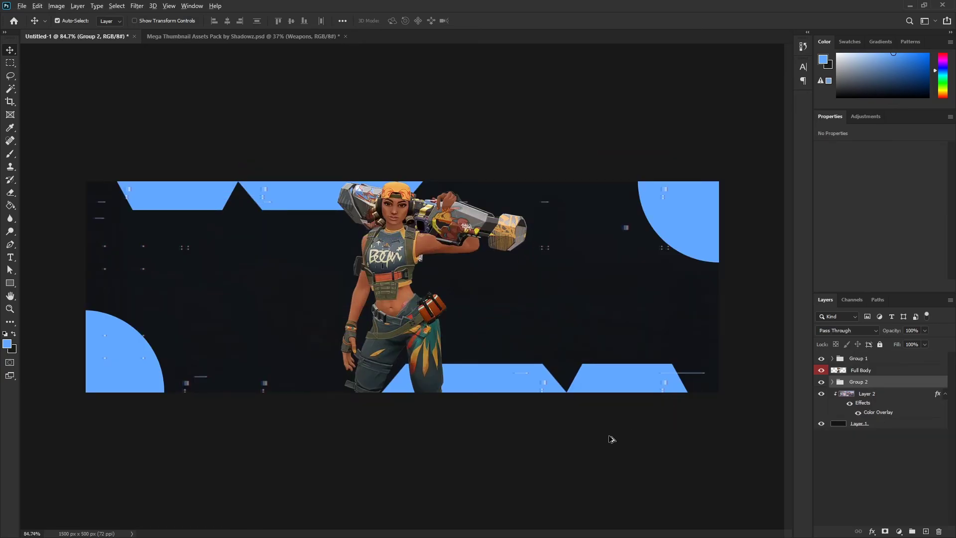
Step: Expand the blue shapes' group and merge the two lower trapezoids into one layer and the two upper trapezoids into another
scroll(540, 420, "up", 2)
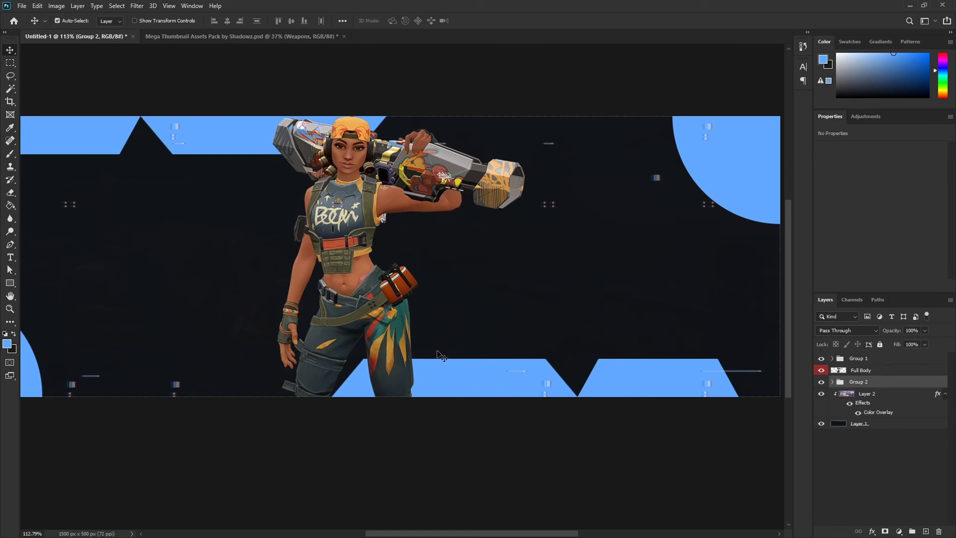
scroll(469, 363, "up", 3)
scroll(366, 349, "down", 2)
scroll(366, 349, "down", 3)
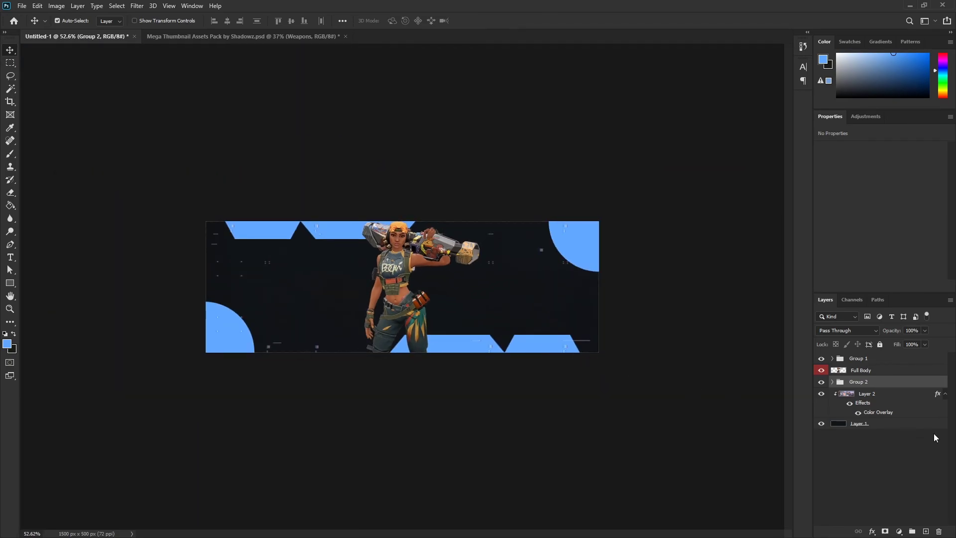
left_click(832, 382)
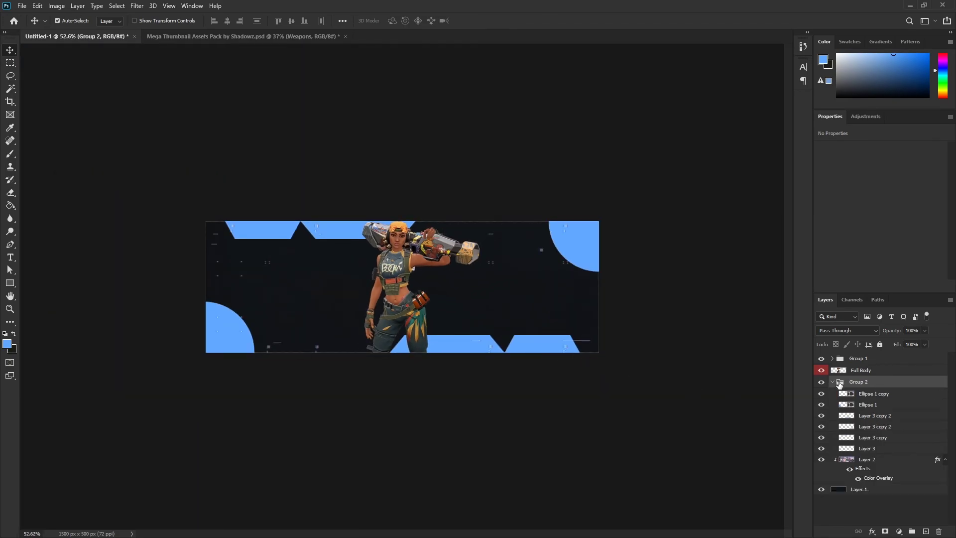
scroll(470, 382, "up", 2)
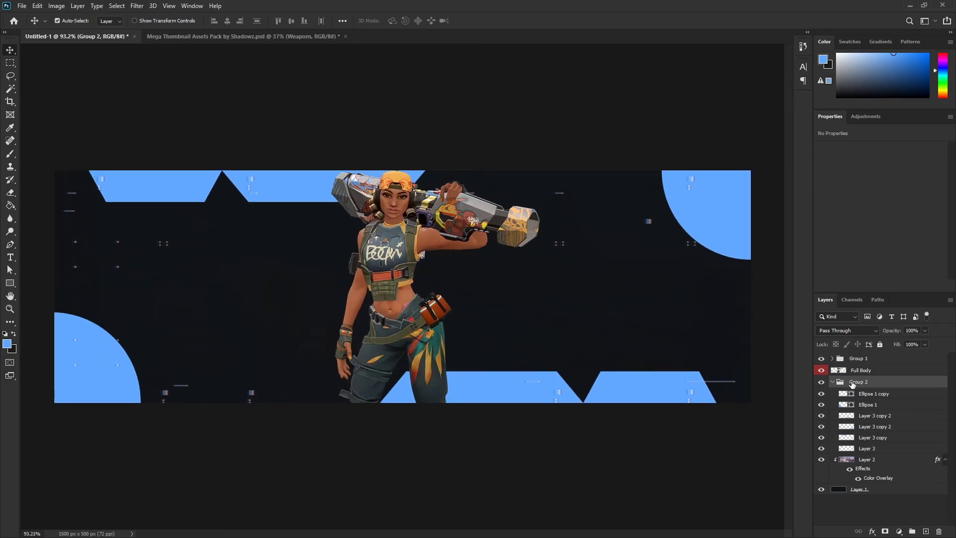
left_click(650, 393)
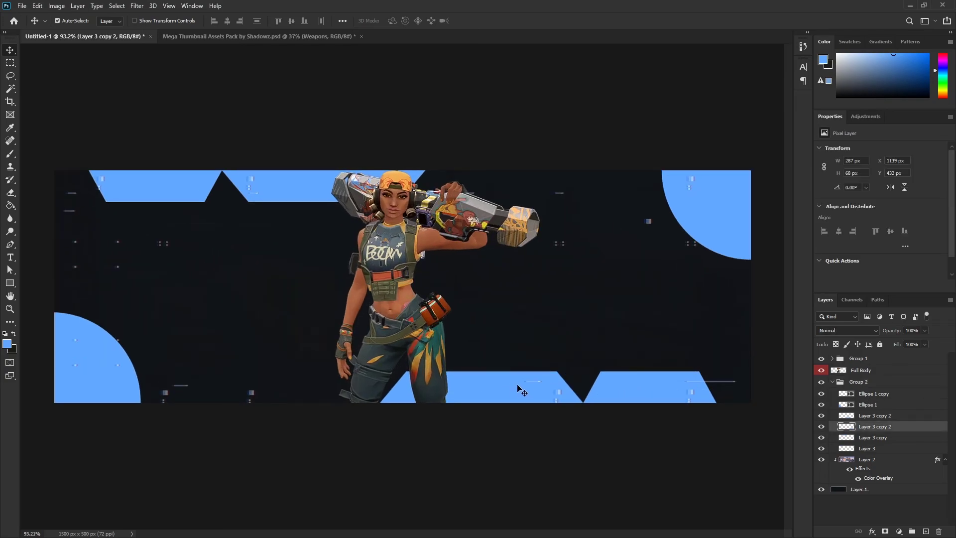
left_click(492, 387, "shift")
key("ctrl+e")
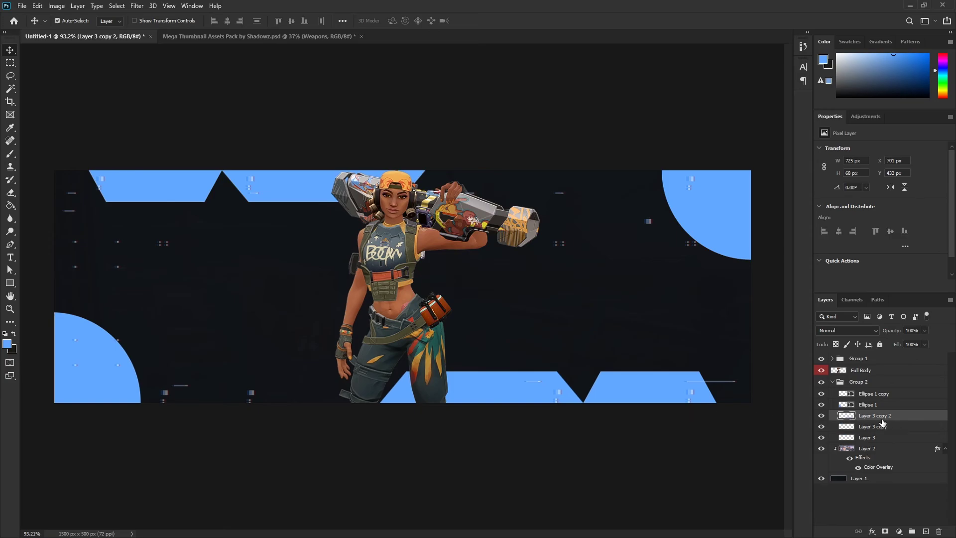
left_click(294, 197)
left_click(184, 188, "shift")
key("ctrl+e")
Step: Rasterize the Ellipse 1 copy and Ellipse 1 shape layers
left_click(119, 364, "ctrl")
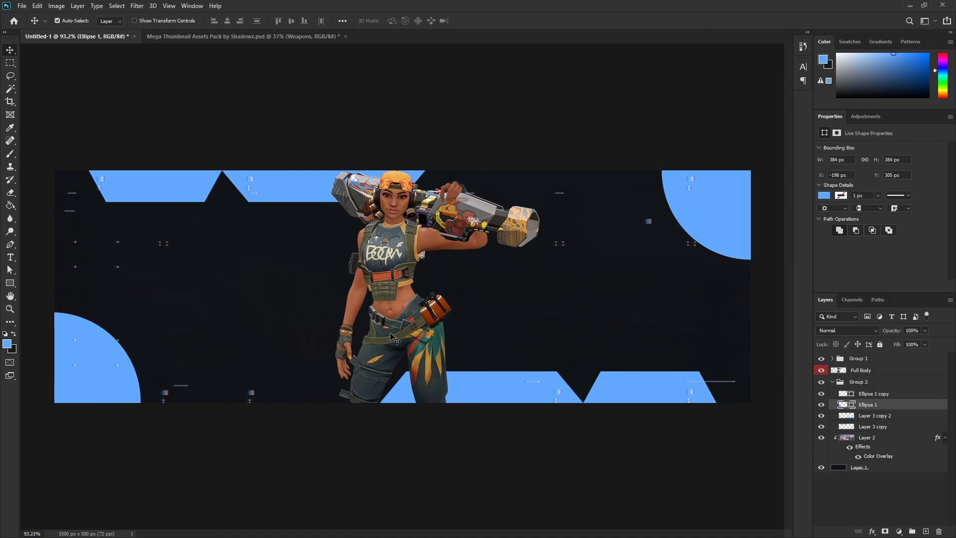
right_click(907, 394)
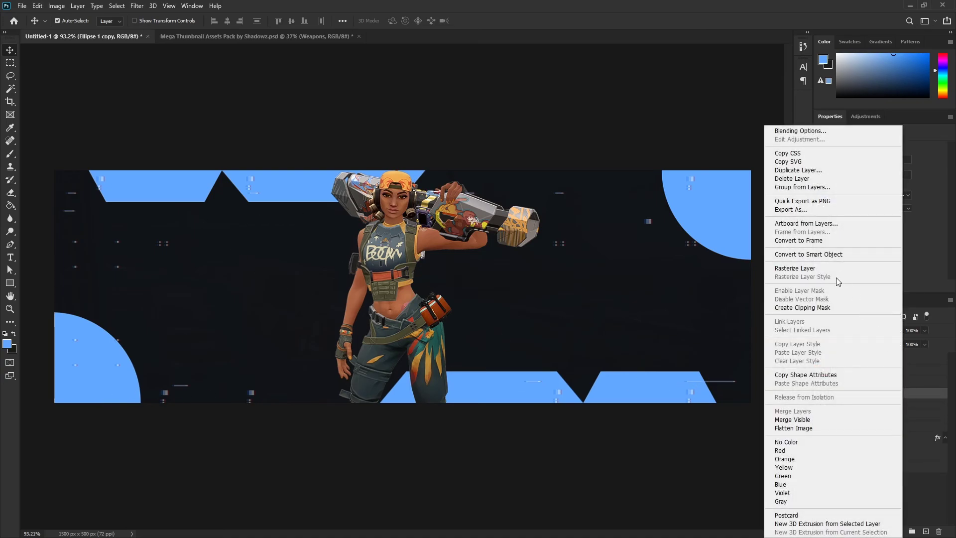
left_click(839, 271)
right_click(885, 408)
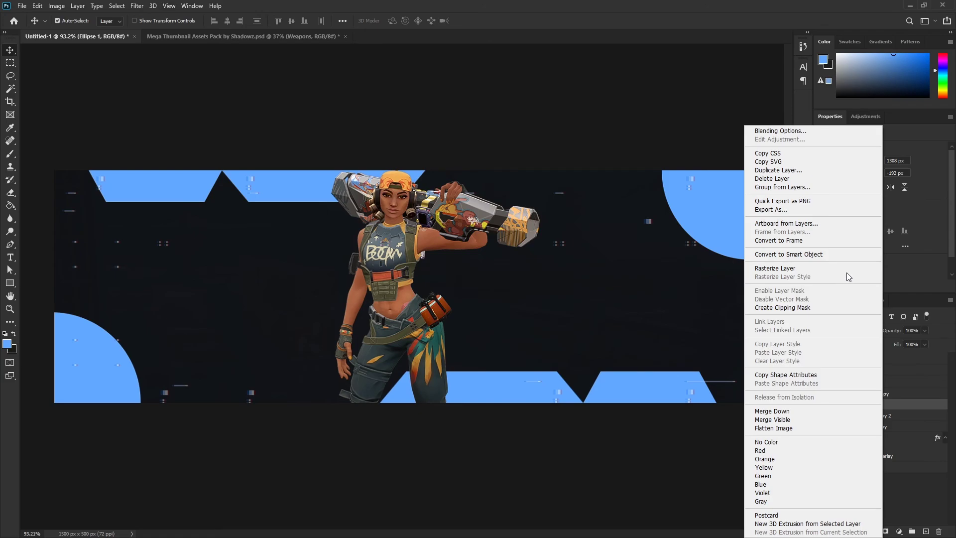
left_click(846, 273)
right_click(876, 418)
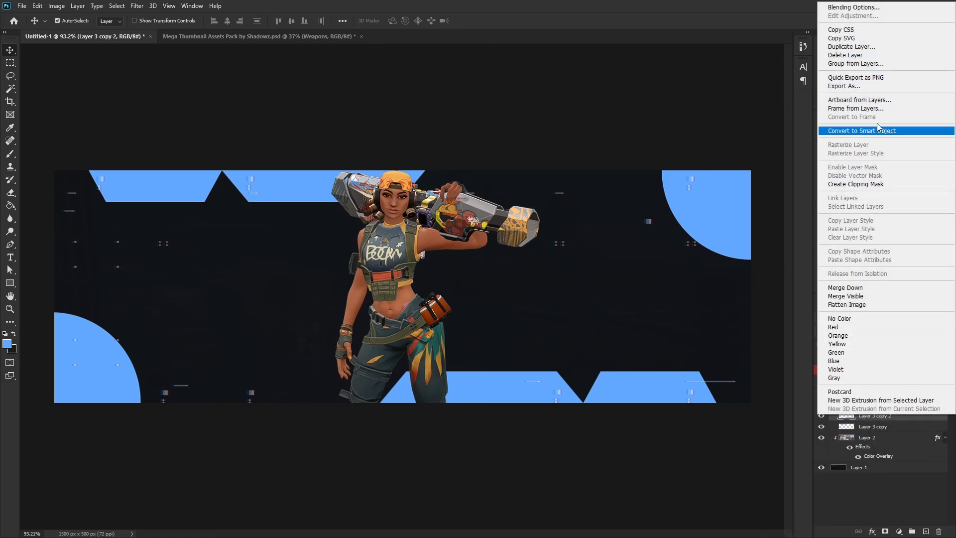
left_click(876, 185)
right_click(885, 416)
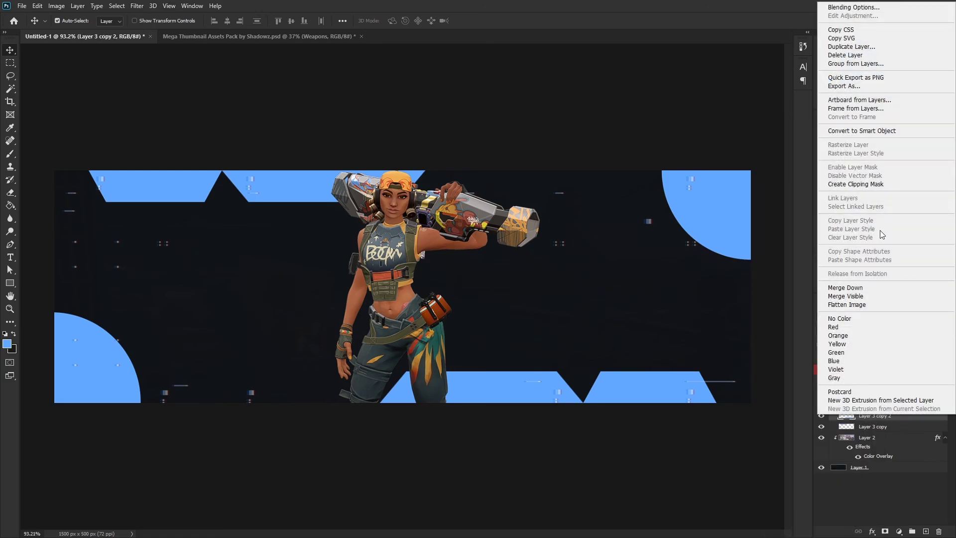
left_click(874, 466)
Step: With the upper trapezoids' layer selected, sample teal from Raze's trousers and pink from her waist as the background and foreground colours
left_click(894, 428)
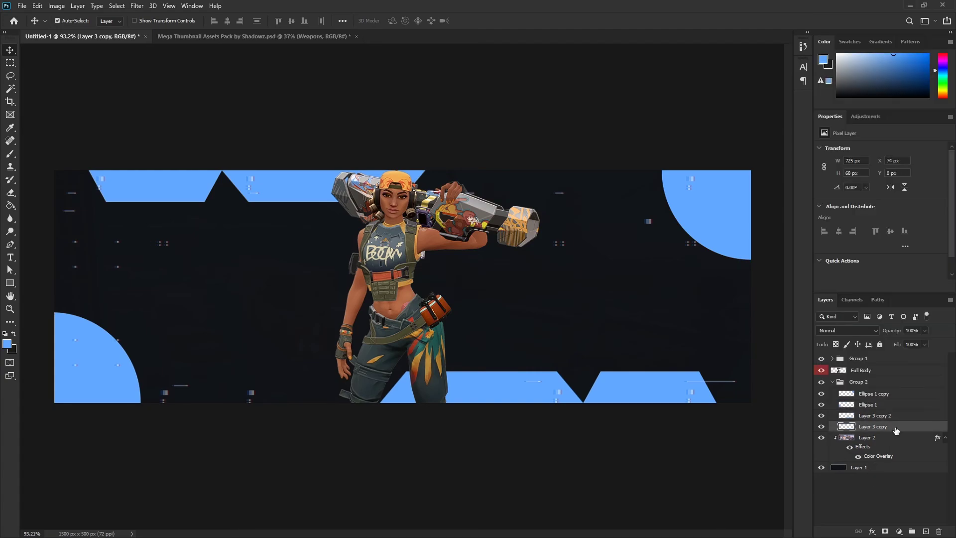
key("g")
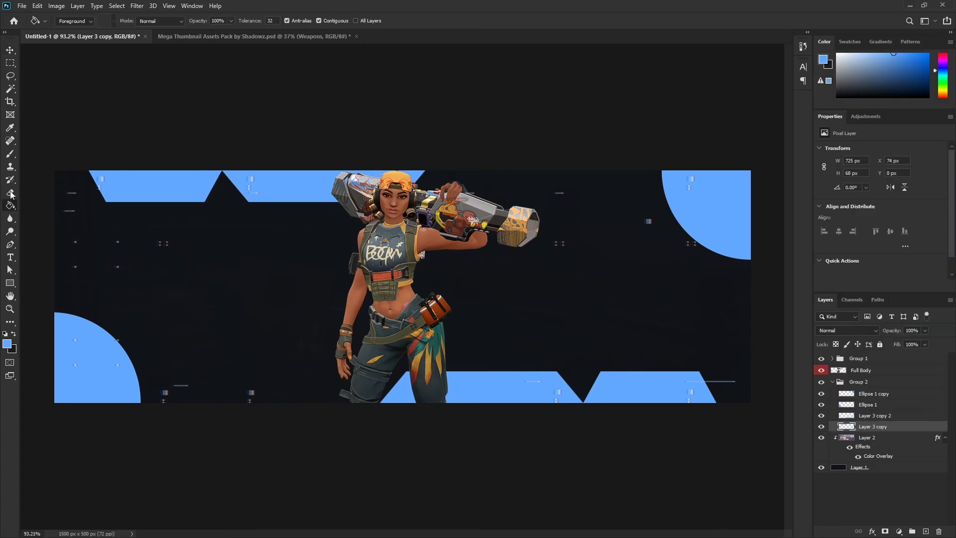
right_click(10, 205)
left_click(40, 206)
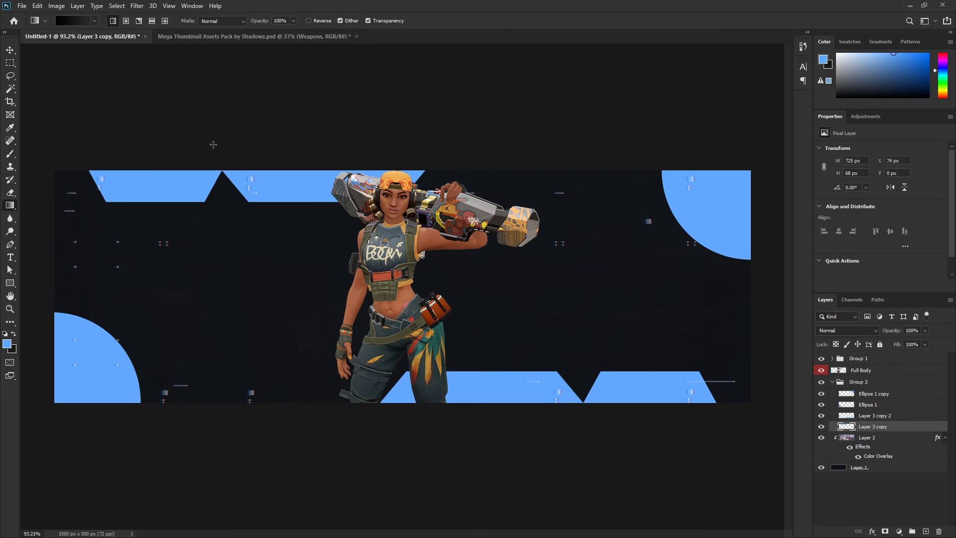
key("i")
scroll(526, 321, "up", 6)
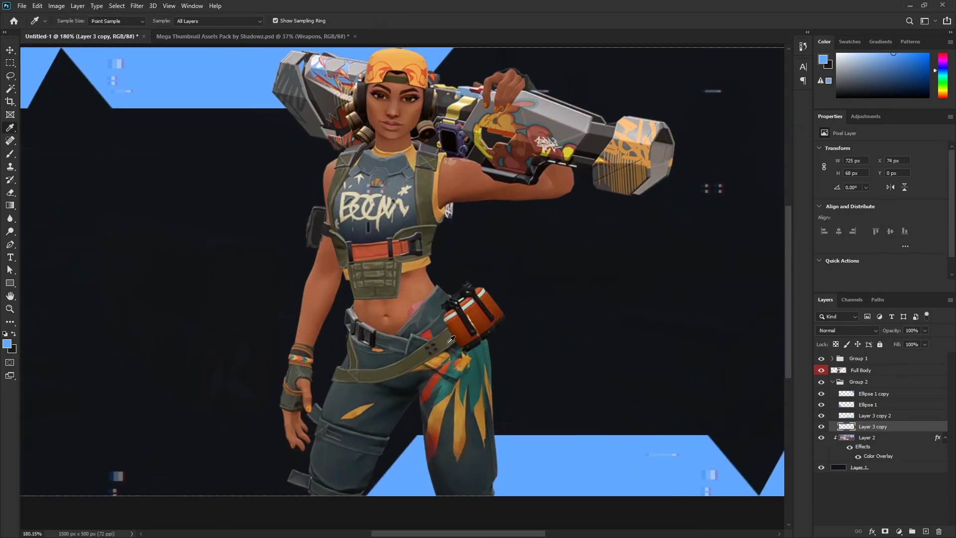
left_click(506, 326)
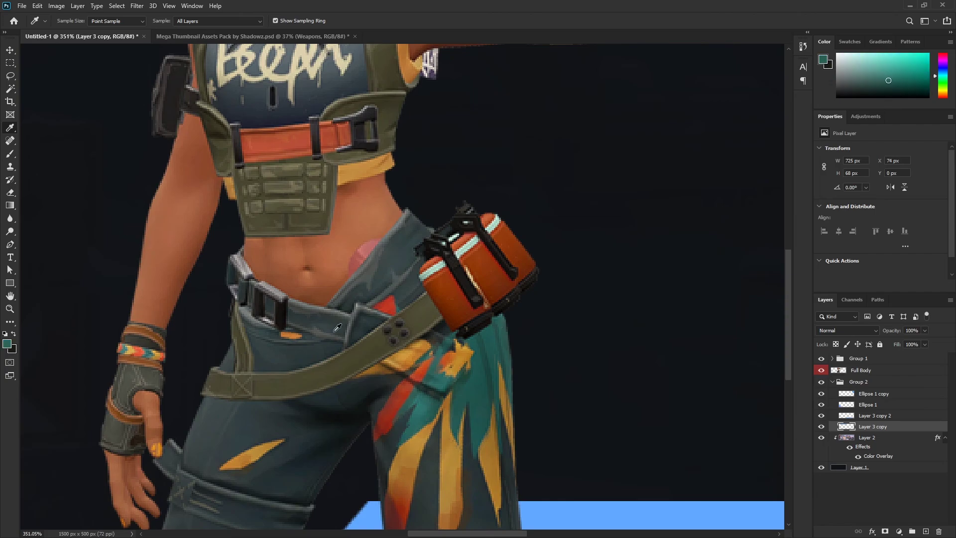
key("x")
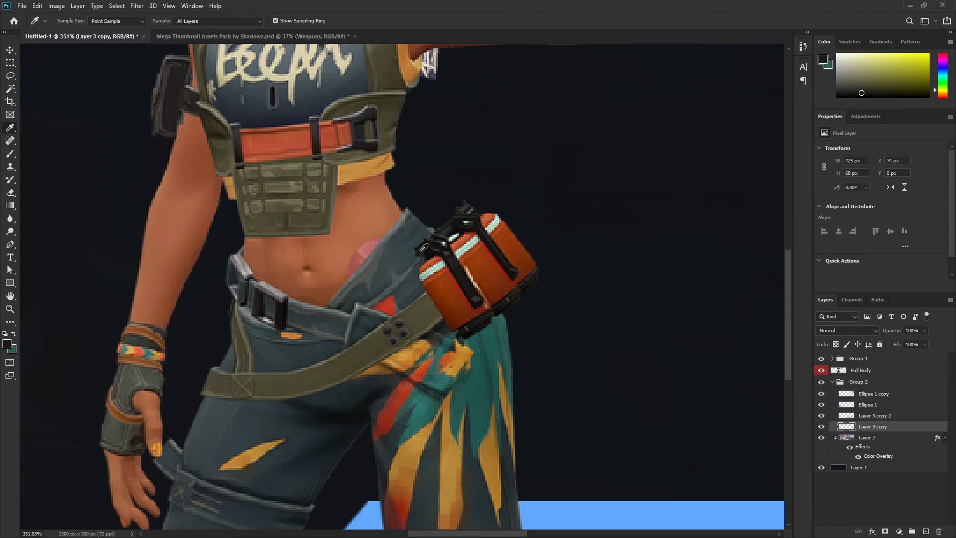
left_click(371, 247)
key("ctrl+0")
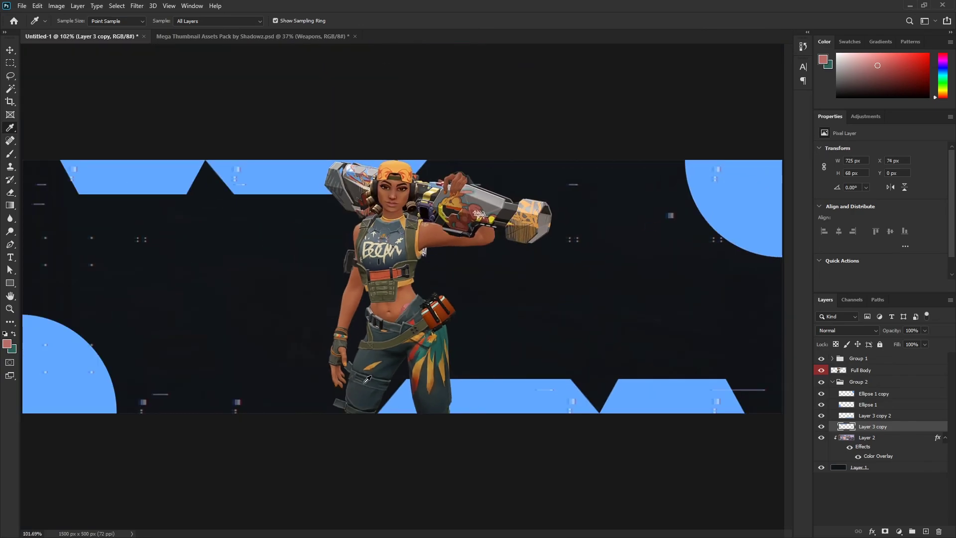
Step: Add a new layer above the upper trapezoids' layer and clip it to them for the gradient
key("g")
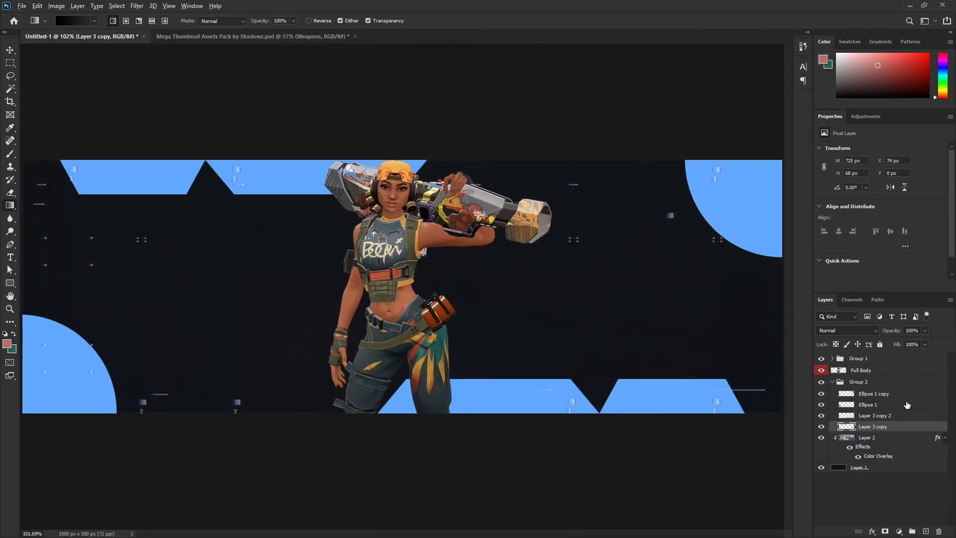
left_click(821, 426)
left_click(821, 426)
left_click(925, 531)
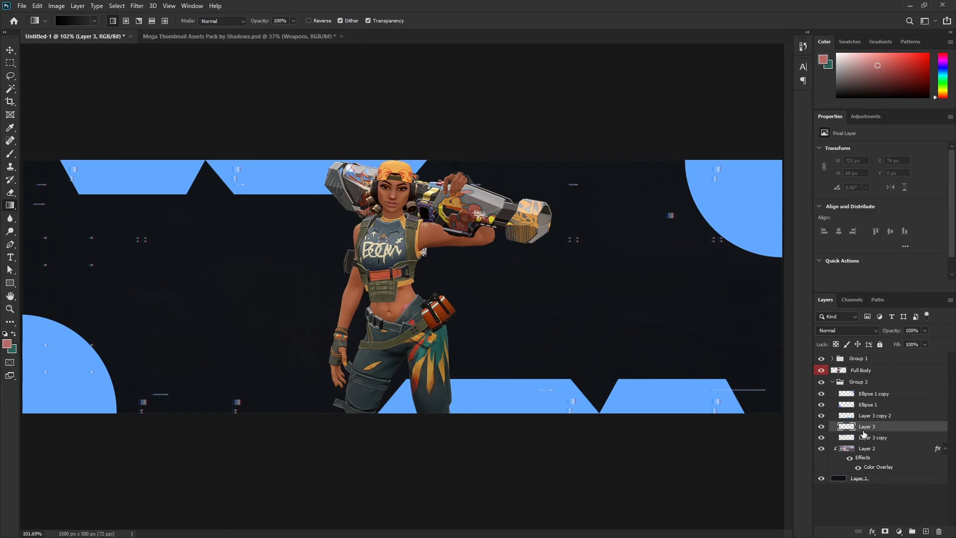
right_click(869, 427)
left_click(852, 197)
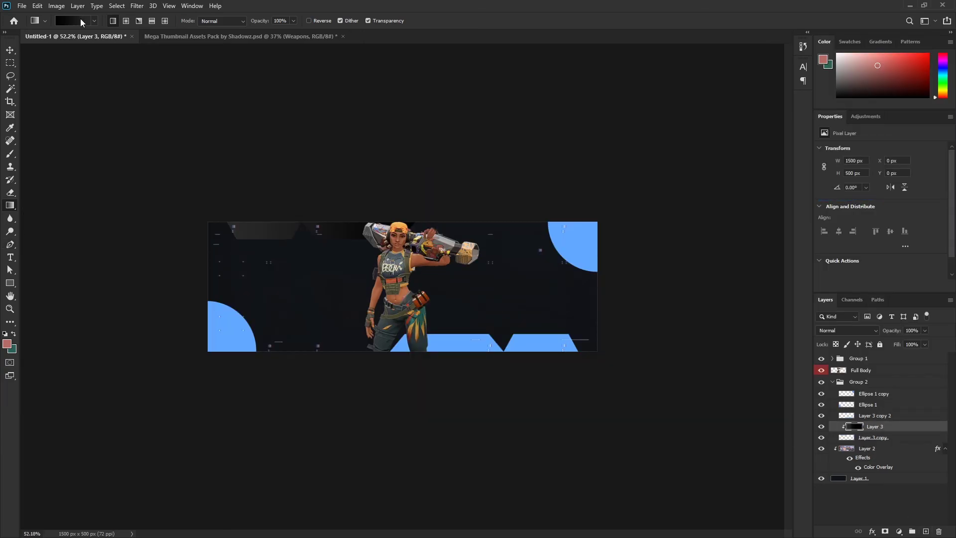
Step: Edit the gradient and set its start colour stop to the sampled teal, 2b6259
left_click(80, 19)
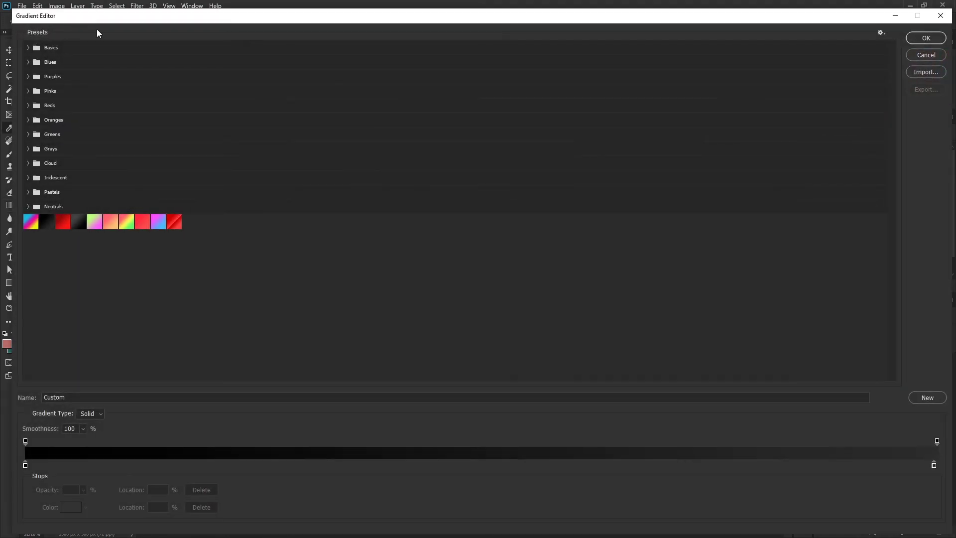
double_click(26, 465)
key("Return")
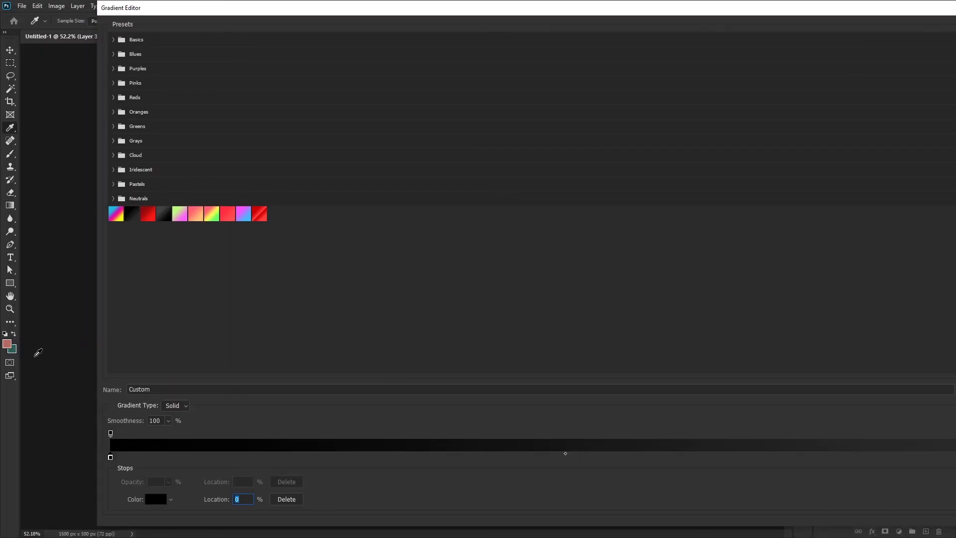
double_click(110, 457)
left_click(13, 347)
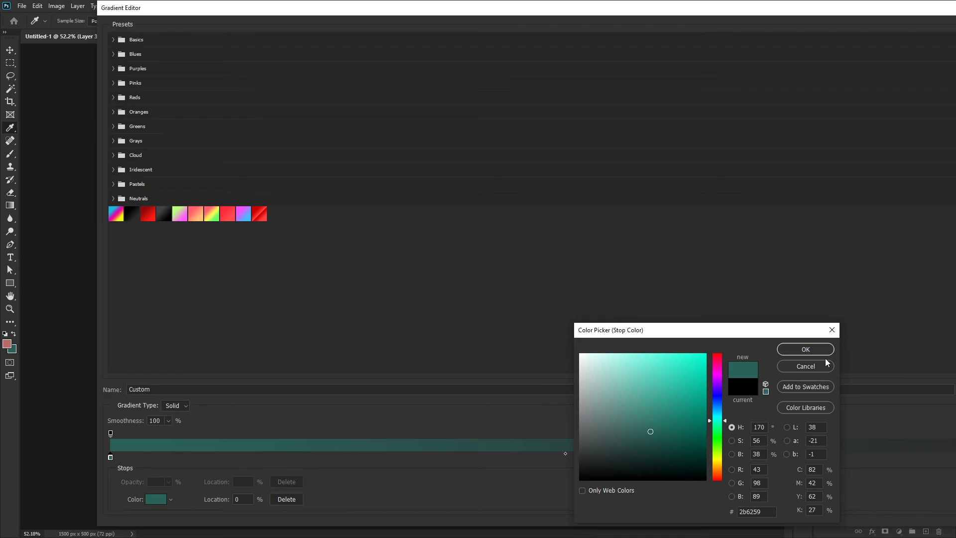
left_click(820, 349)
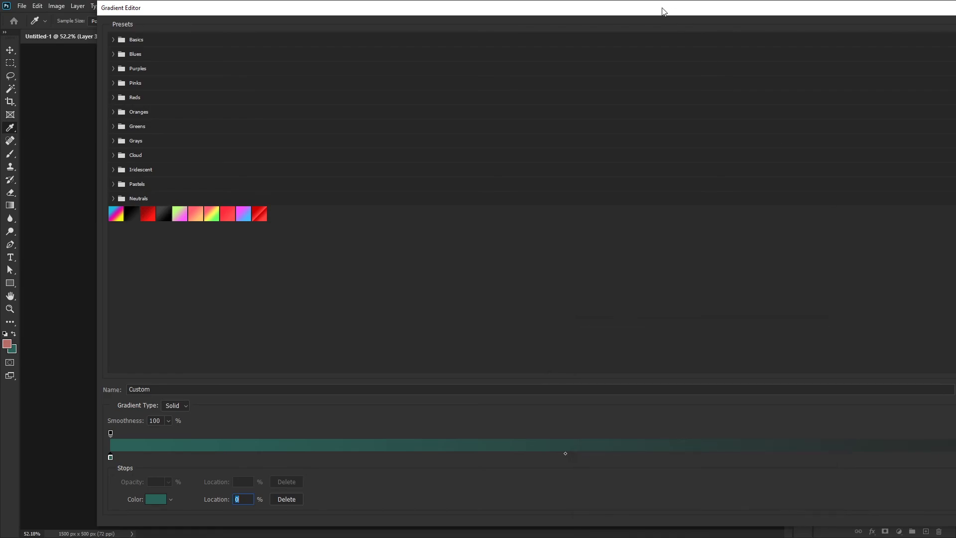
Step: Set the gradient's end stop to the sampled pink, b96b67, and draw the gradient from right to left across the upper trapezoids
left_click_drag(663, 10, 610, 13)
left_click_drag(47, 4, 287, 117)
left_click(738, 315)
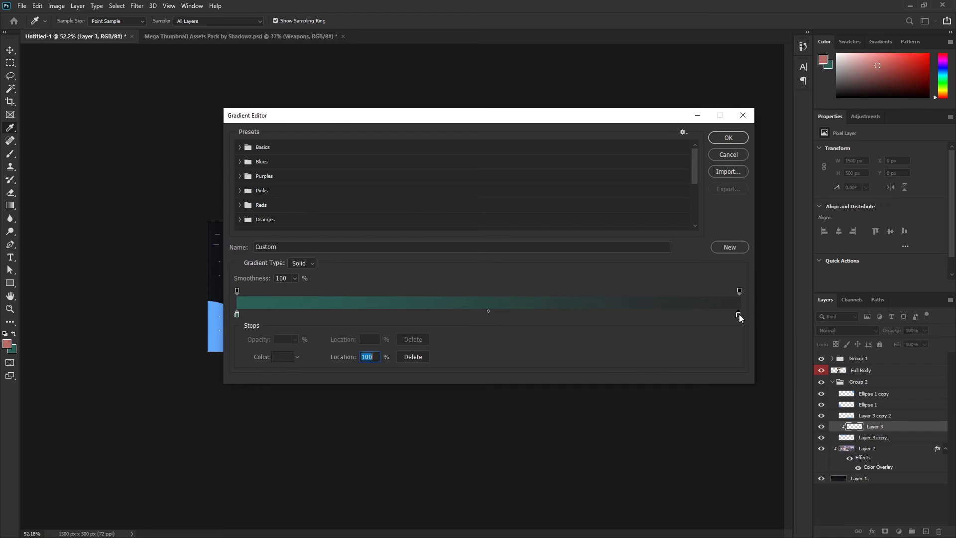
double_click(738, 315)
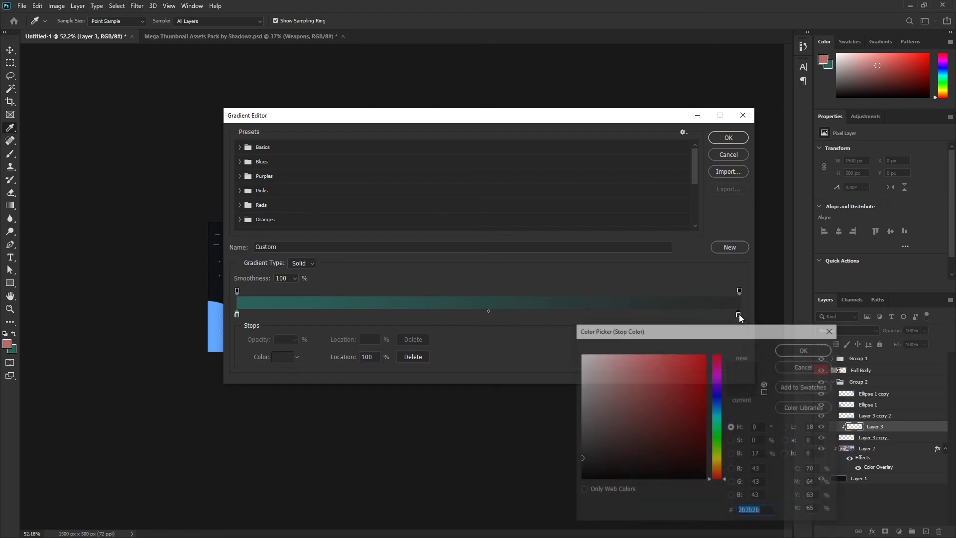
left_click(11, 341)
left_click(806, 349)
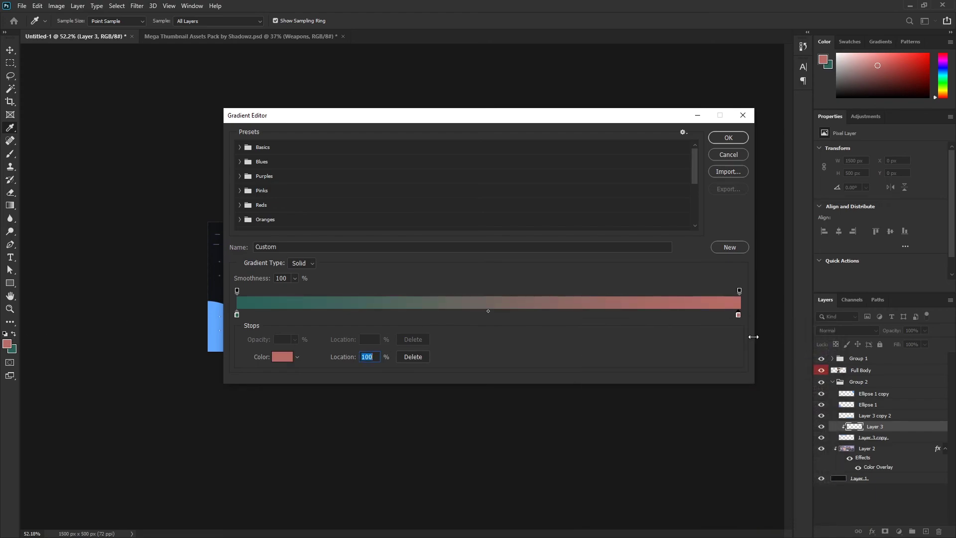
left_click(717, 138)
left_click_drag(410, 234, 219, 237)
scroll(463, 387, "down", 5)
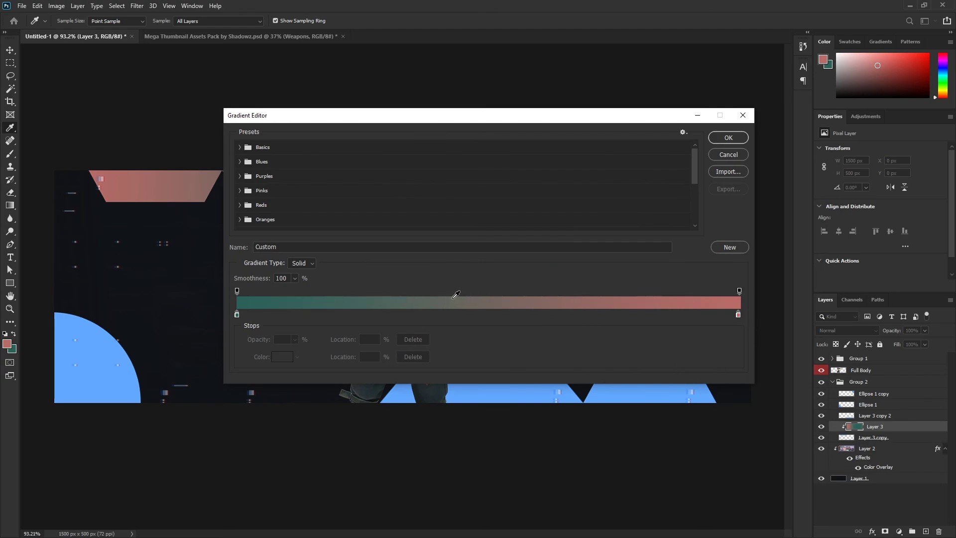
Step: Brighten the gradient by setting its start stop to 00fdd4 and its end stop to ff948e
double_click(237, 315)
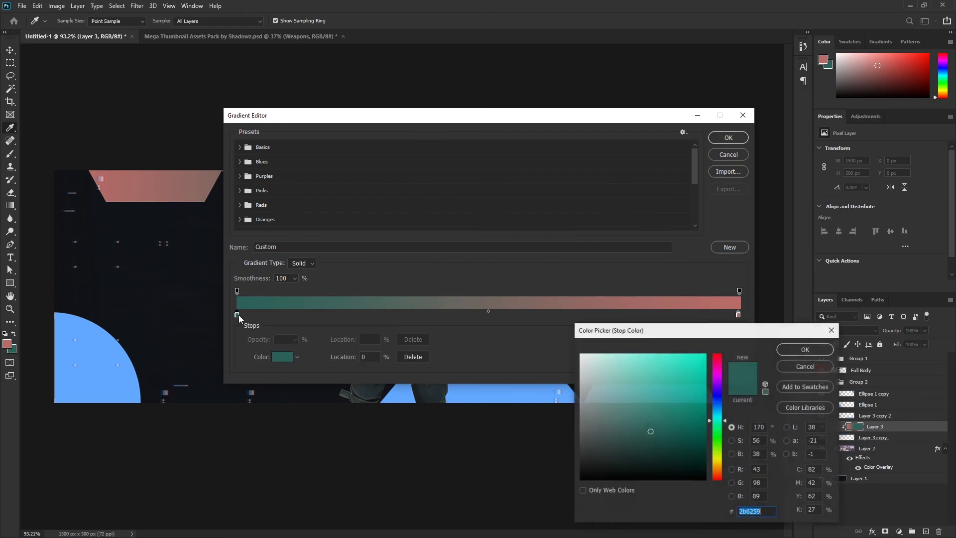
left_click_drag(658, 424, 736, 357)
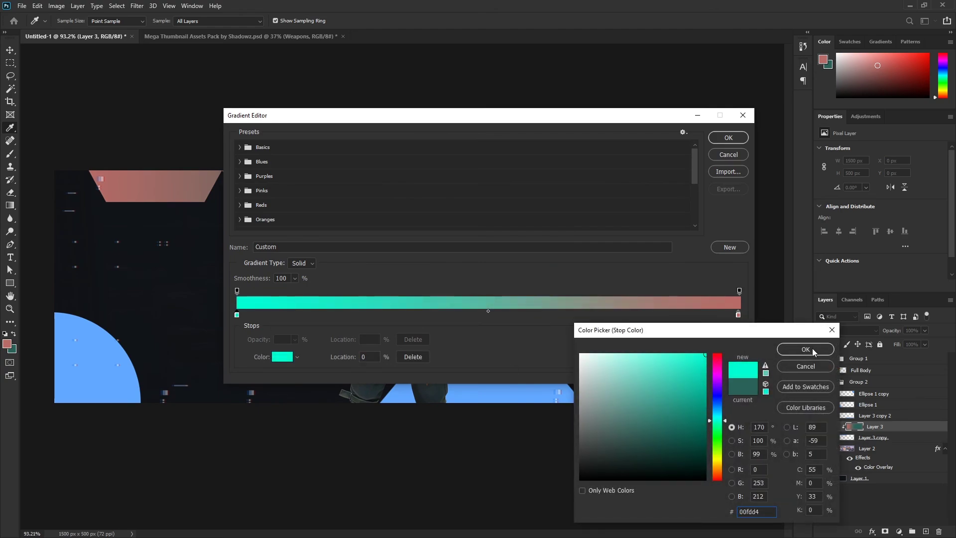
left_click(805, 350)
double_click(737, 315)
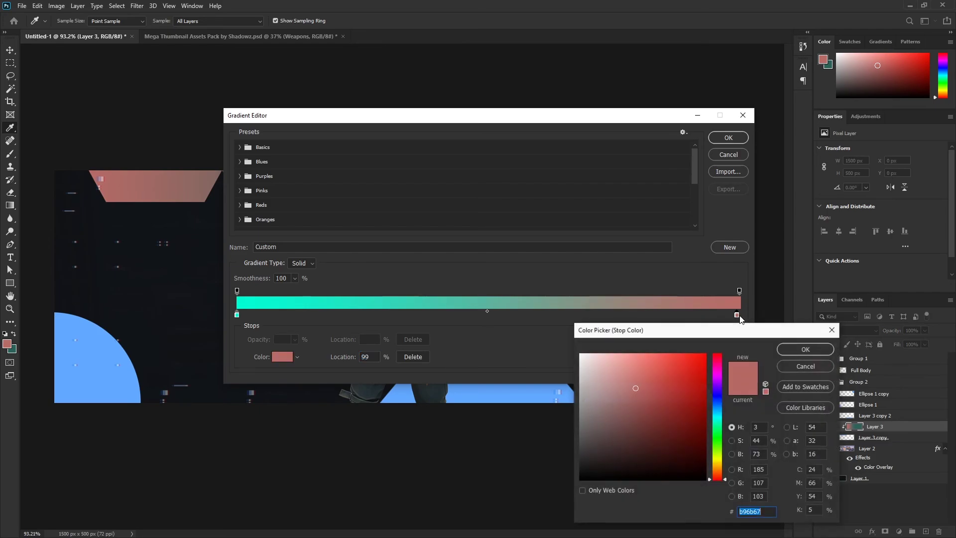
left_click(635, 353)
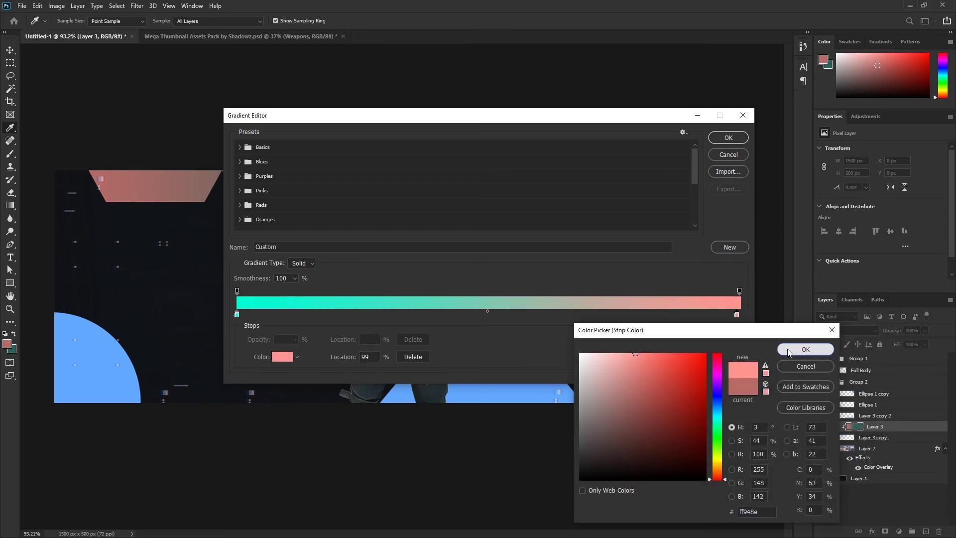
left_click(805, 349)
left_click(728, 138)
Step: Redraw the brighter gradient over the upper trapezoids, running from teal beside Raze to pink near the banner's left edge
left_click_drag(424, 185, 82, 178)
scroll(415, 278, "down", 5)
scroll(416, 277, "up", 5)
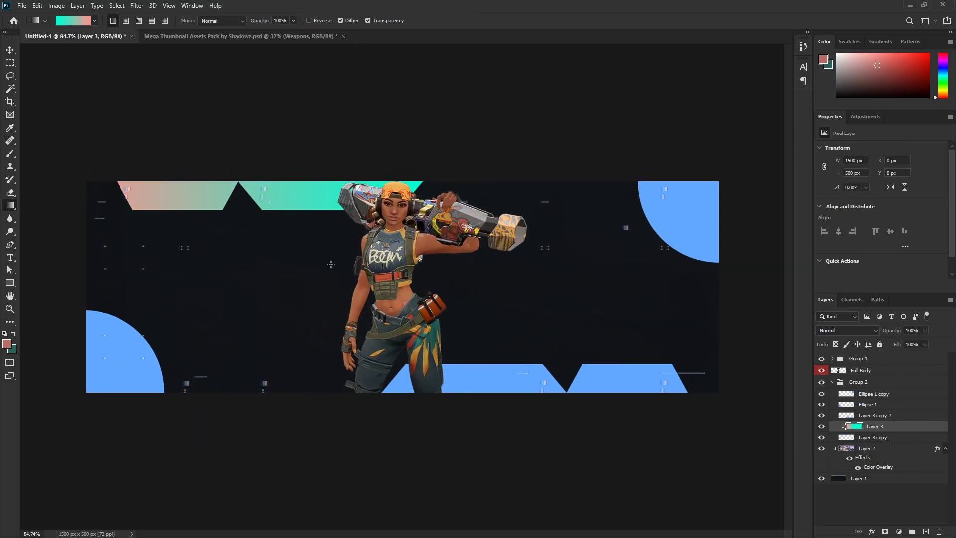
left_click_drag(331, 264, 266, 218)
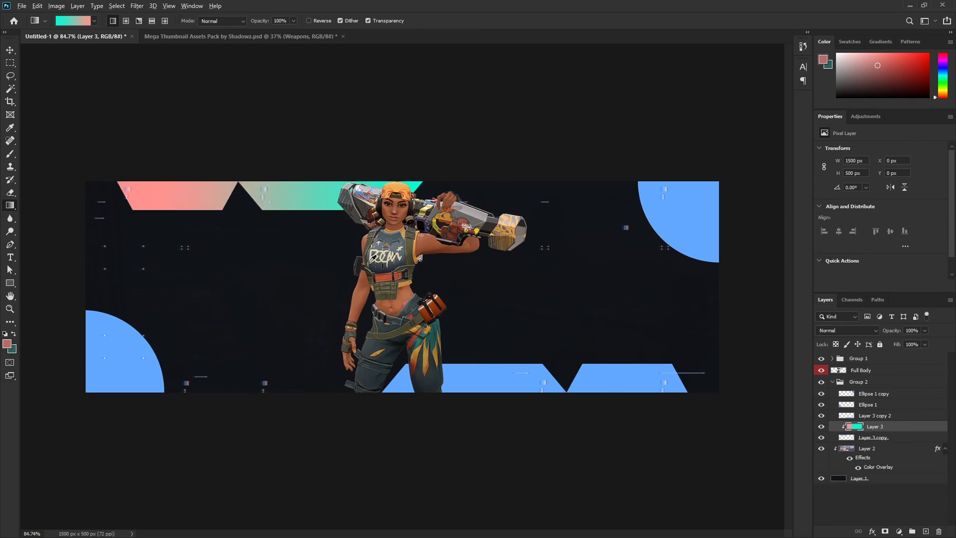
scroll(373, 254, "down", 4)
scroll(402, 289, "up", 3)
Step: Add a new layer clipped to the lower trapezoids and fill it with a left-to-right gradient from teal to pink
key("v")
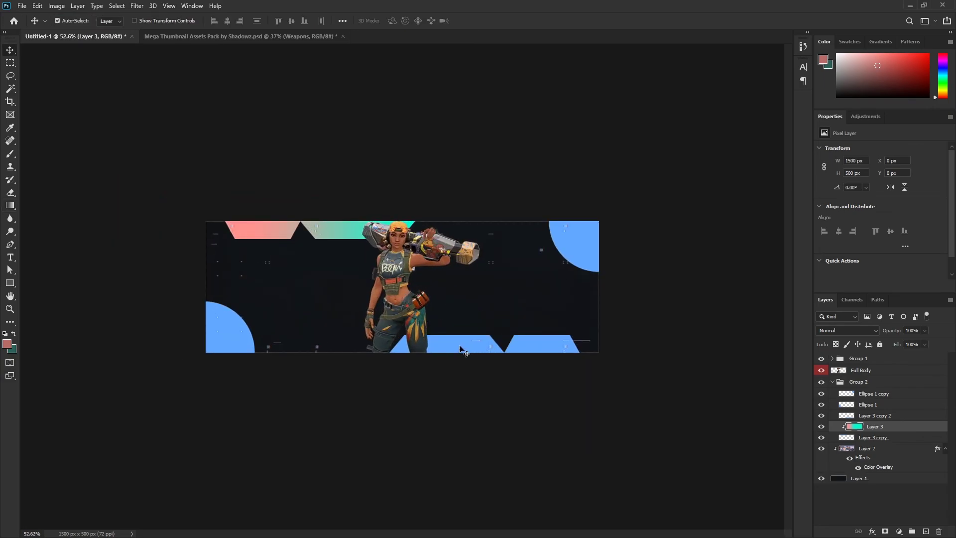
left_click(462, 350)
scroll(465, 356, "up", 3)
key("g")
left_click(925, 532)
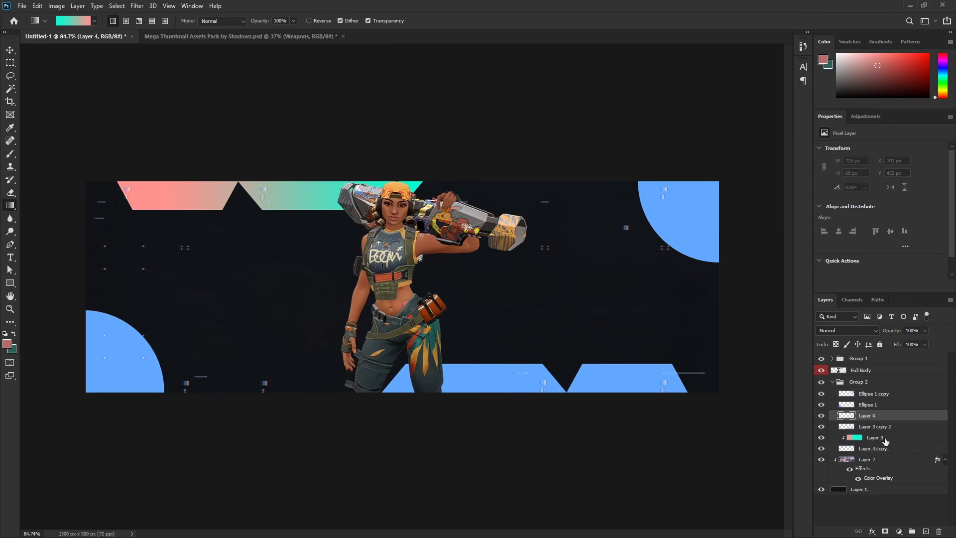
right_click(890, 418)
left_click(856, 188)
left_click_drag(388, 375, 711, 380)
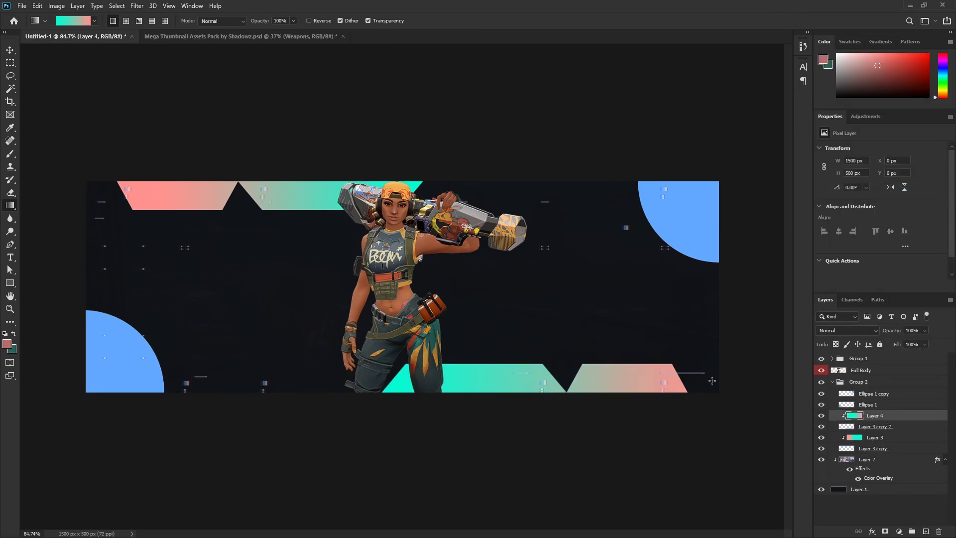
scroll(708, 388, "down", 5)
scroll(709, 388, "up", 4)
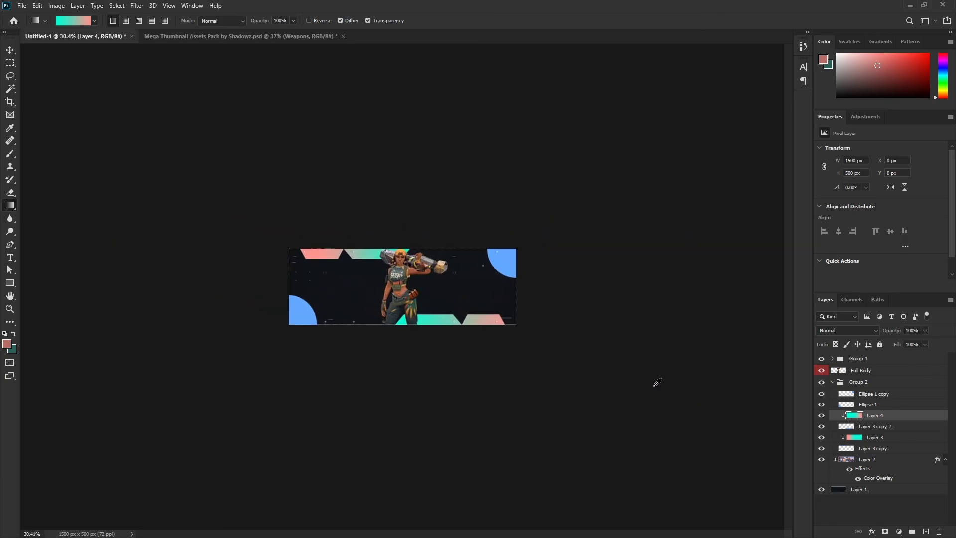
Step: Add a new layer clipped to the banner's lower left circle and fill it with a vertical gradient, teal above and pink below
key("ctrl+shift+alt+n")
key("ctrl+alt+g")
scroll(62, 315, "up", 3)
left_click_drag(72, 413, 73, 414)
scroll(250, 433, "down", 5)
Step: Add a new layer clipped to the banner's upper right circle and fill it with a vertical gradient, pink above and teal below
key("v")
left_click(535, 273)
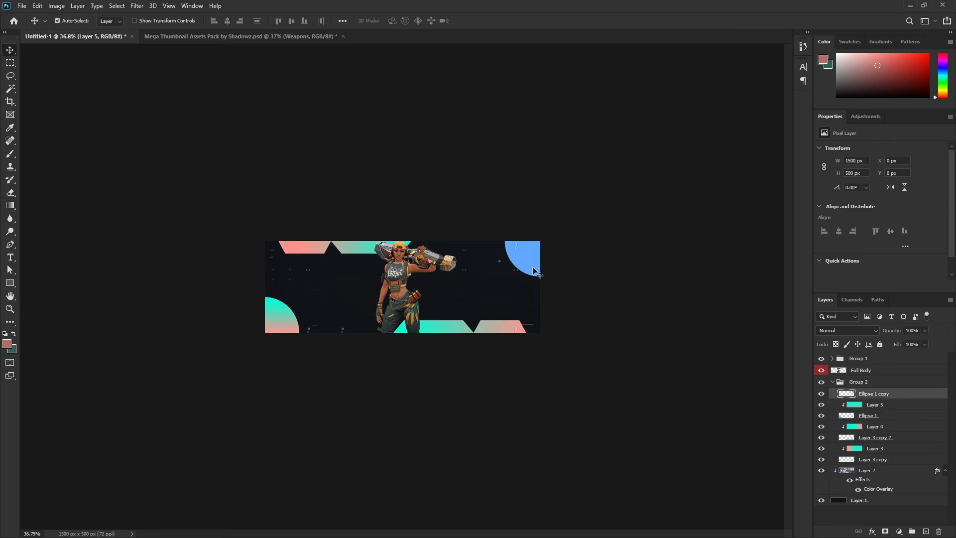
left_click(925, 531)
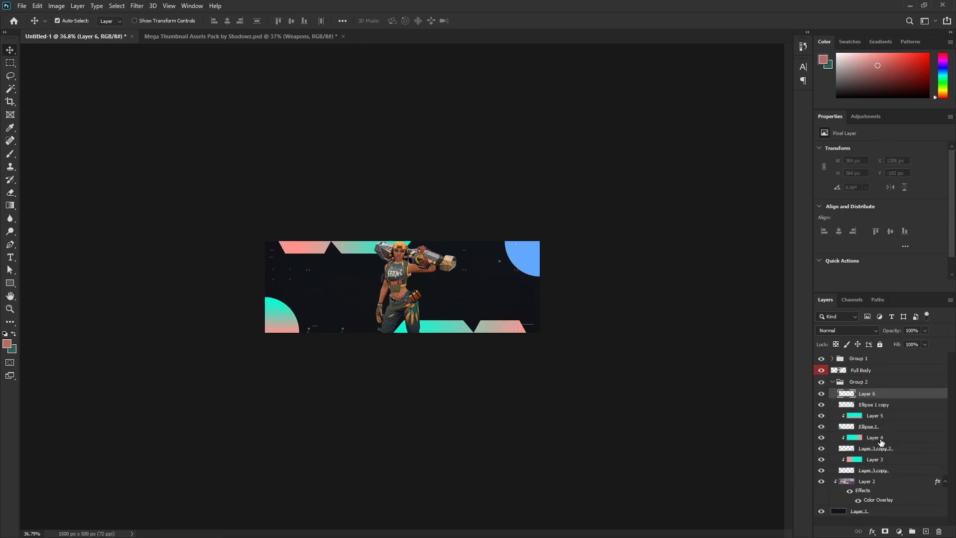
right_click(890, 397)
left_click(824, 306)
scroll(695, 256, "up", 3)
key("g")
left_click_drag(636, 270, 640, 203)
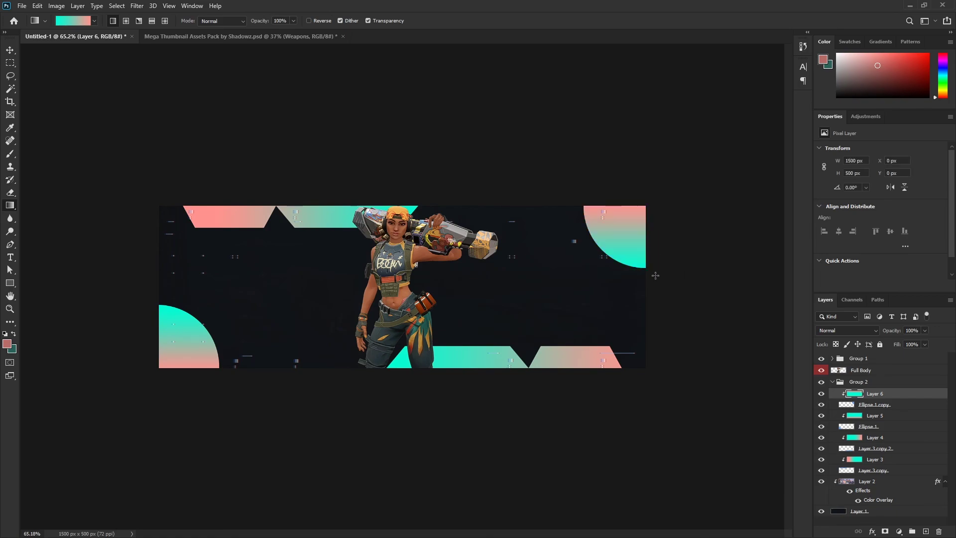
scroll(654, 273, "down", 4)
scroll(576, 296, "up", 3)
scroll(538, 285, "up", 3)
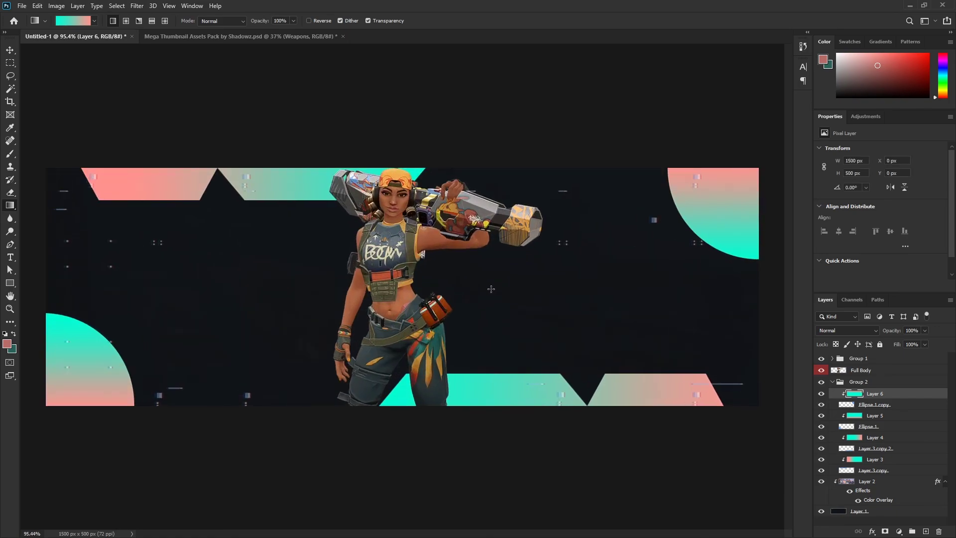
Step: Deselect all layers
key("v")
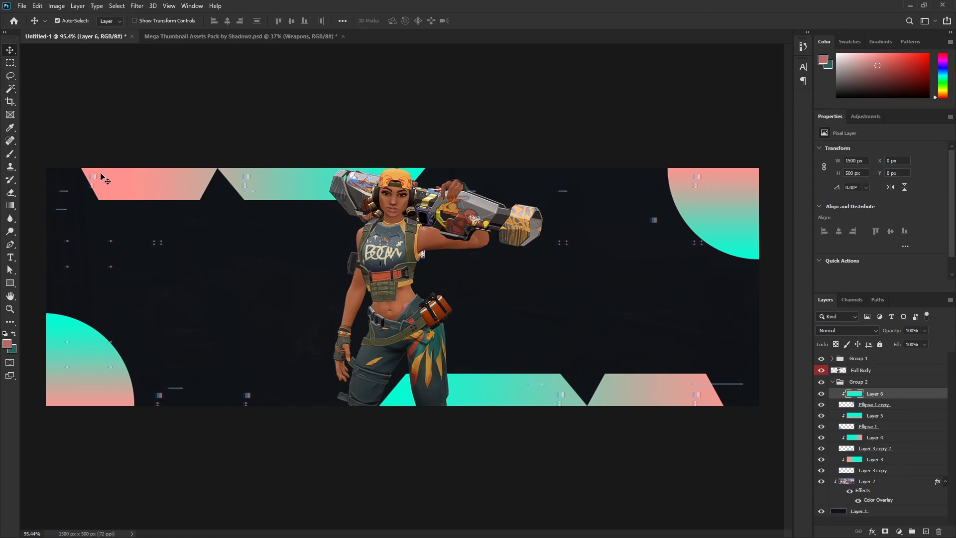
left_click_drag(523, 438, 535, 461)
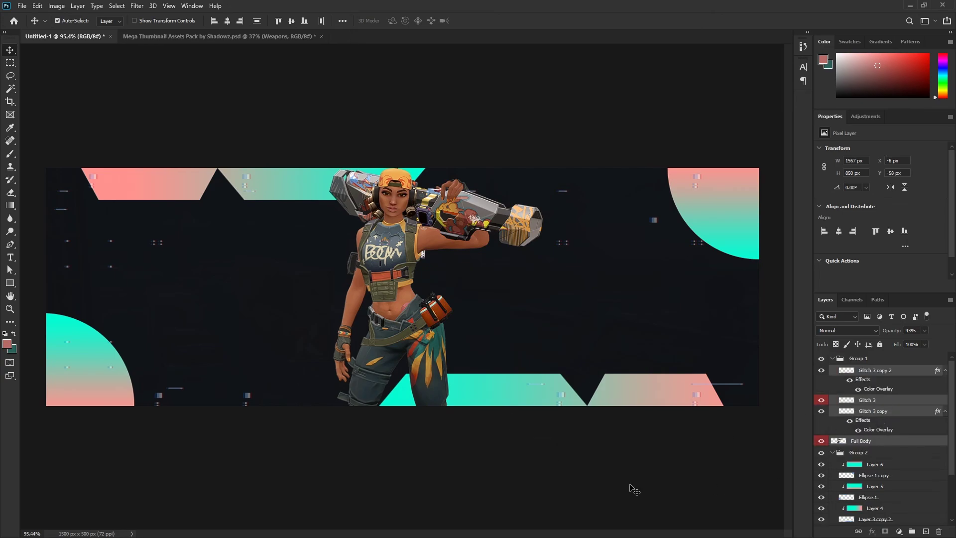
left_click(676, 490)
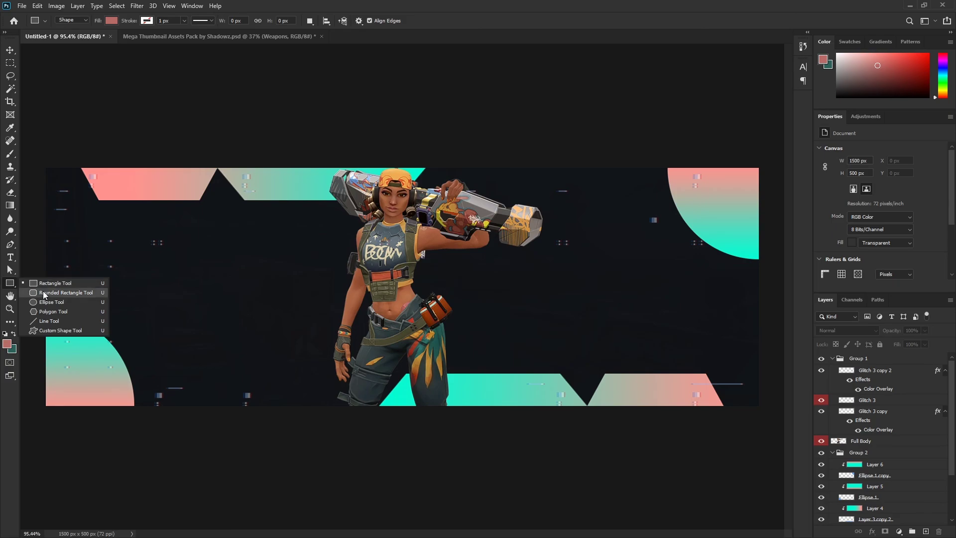
Step: Merge each gradient layer into the circle or trapezoid shape layer it is clipped to
left_click(118, 416)
key("v")
mouse_move(90, 397)
left_mouse_down()
mouse_move(137, 366)
mouse_move(91, 398)
left_mouse_up()
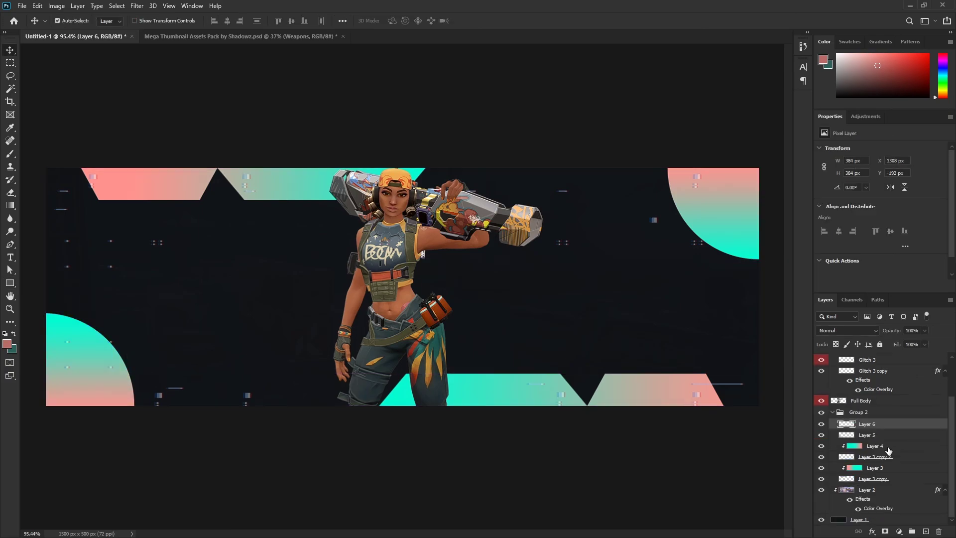
left_click(874, 446)
left_click(889, 457, "shift")
key("ctrl+e")
left_click(889, 468)
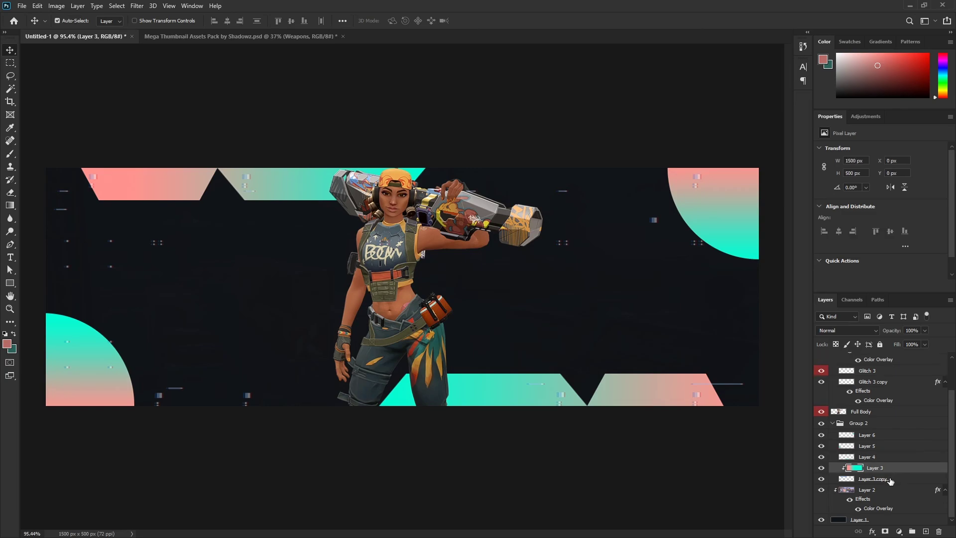
left_click(890, 478, "shift")
key("ctrl+e")
left_click_drag(661, 390, 633, 293)
key("ctrl+z")
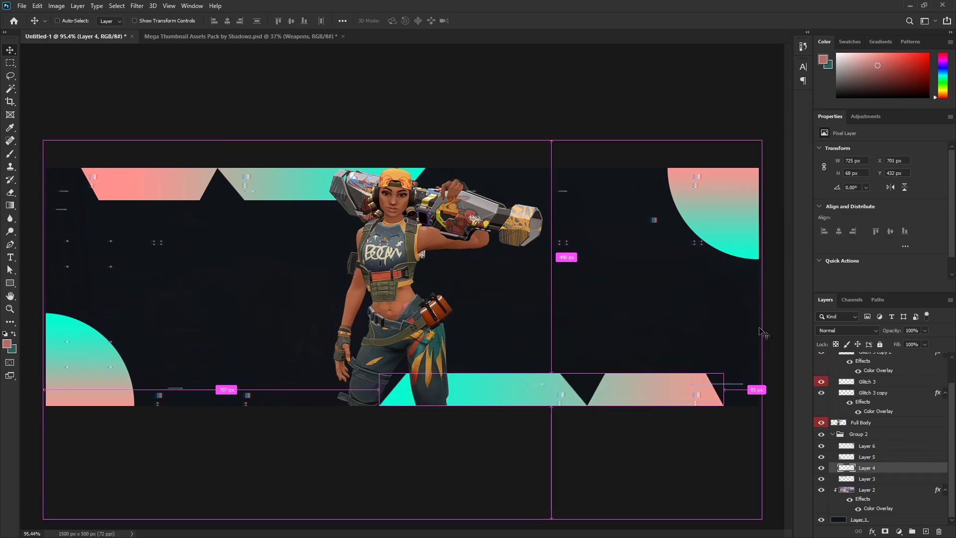
Step: Load the lower left circle as a selection, fill it with muted red on a new layer, and deselect
key("alt+bracketright")
left_click(845, 459, "ctrl")
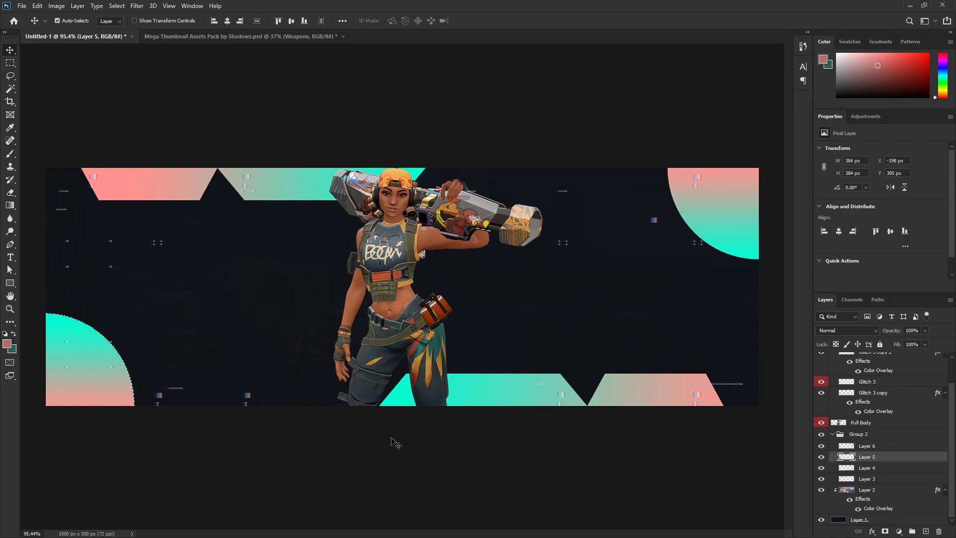
left_click(925, 531)
key("ctrl+BackSpace")
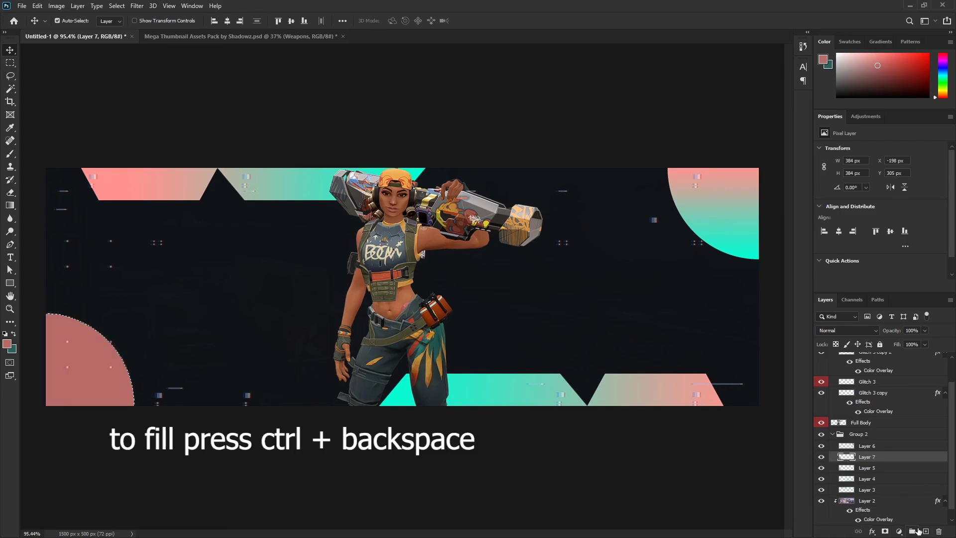
key("ctrl+d")
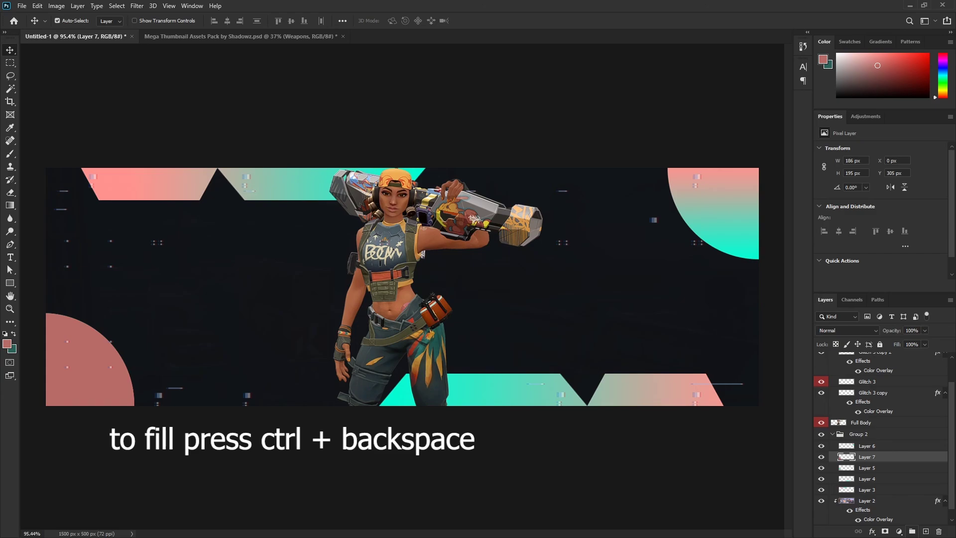
Step: Add a 7 px white (ffffff) Stroke positioned at Center to the red quarter circle layer
double_click(891, 457)
left_click(573, 184)
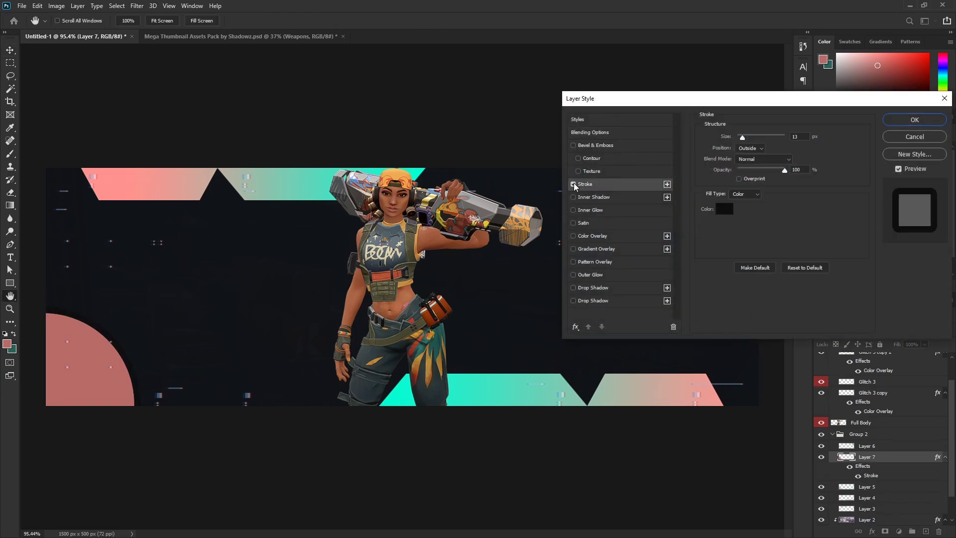
left_click(723, 210)
type("ffffff")
key("Return")
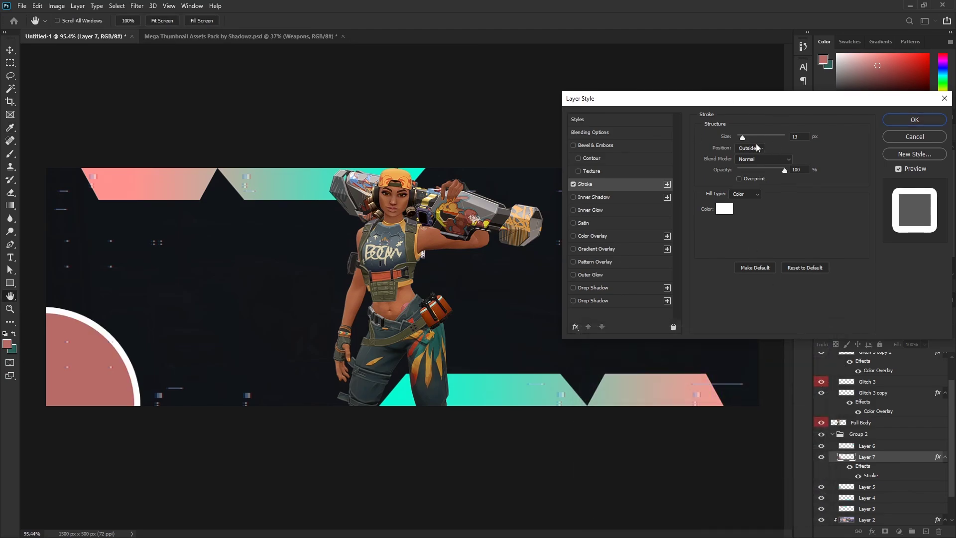
left_click_drag(745, 141, 742, 144)
left_click(748, 148)
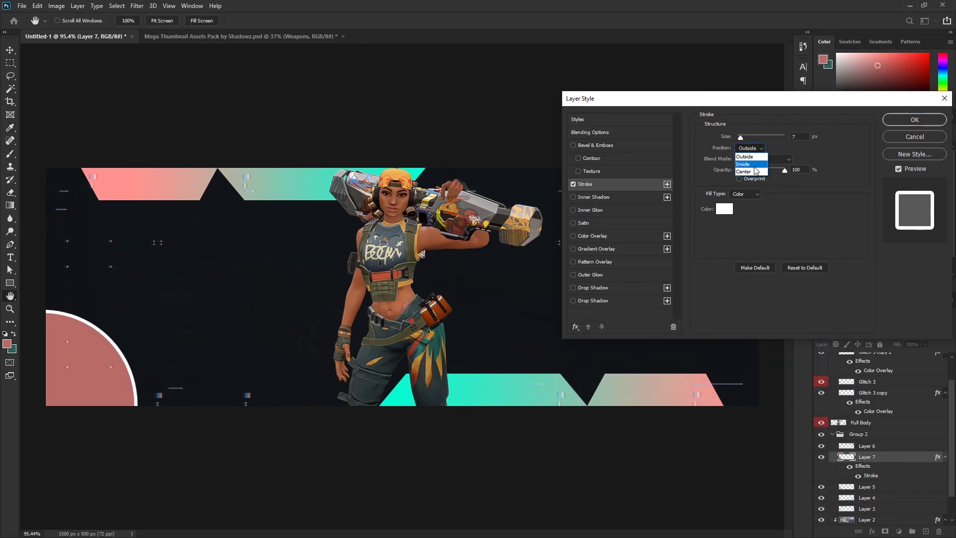
left_click(757, 172)
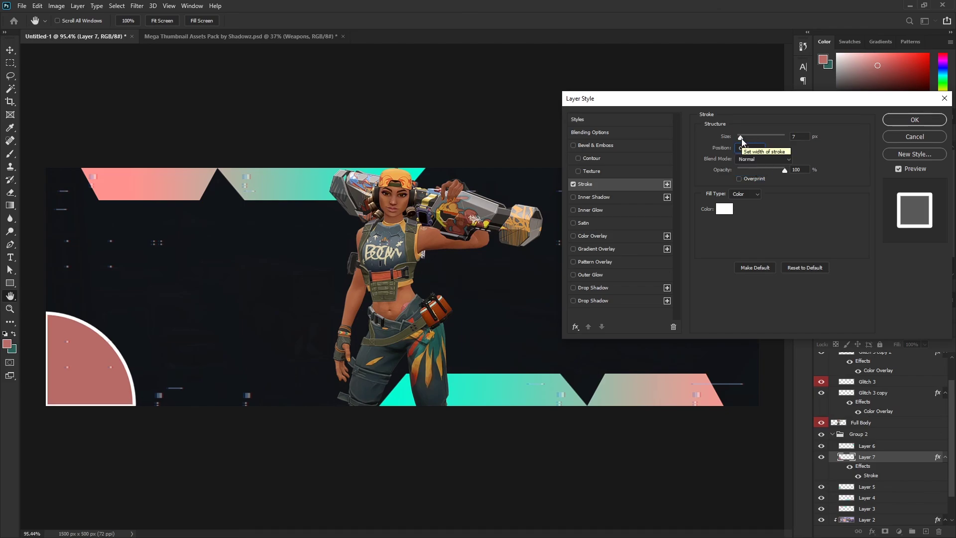
key("Return")
Step: Reduce the stroked quarter circle's Fill to 0% and arrange it with copies as concentric arcs around the lower left circle
left_click_drag(126, 368, 134, 360)
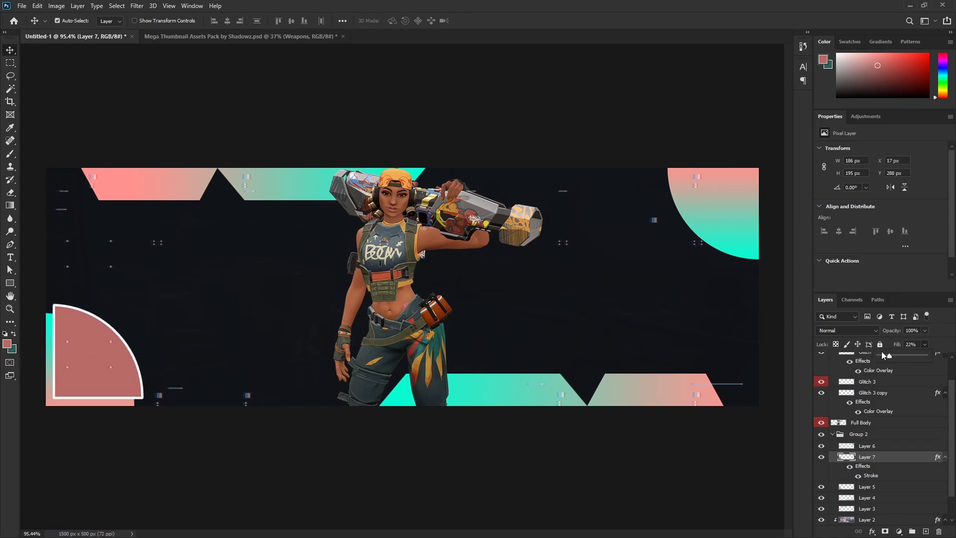
left_click_drag(891, 351, 877, 351)
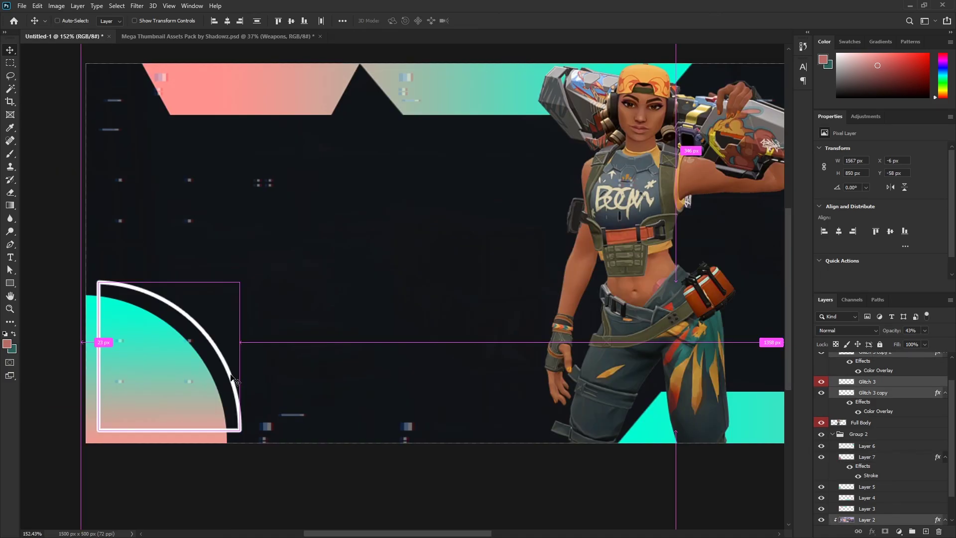
left_click_drag(234, 381, 406, 435)
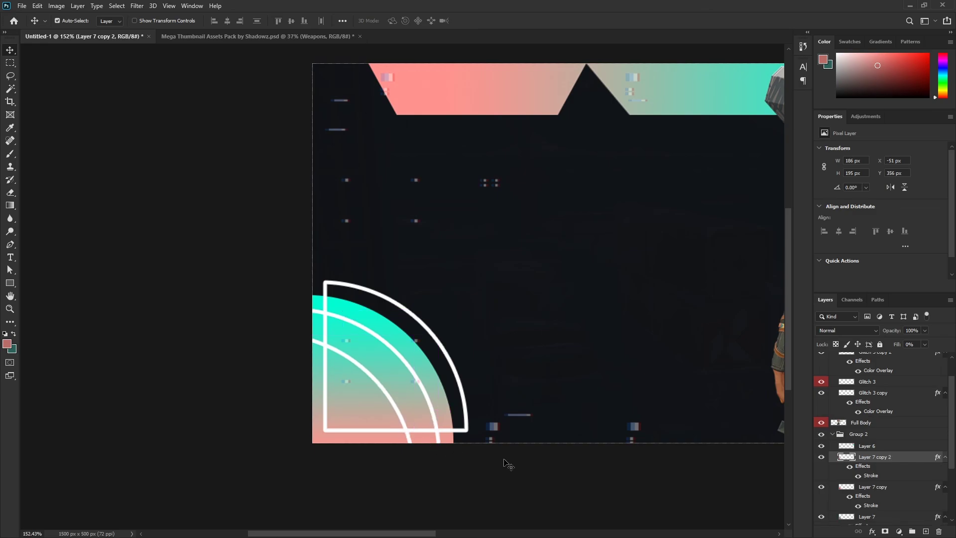
scroll(474, 447, "down", 5)
scroll(150, 357, "up", 5)
left_click_drag(225, 372, 199, 390)
scroll(155, 257, "down", 3)
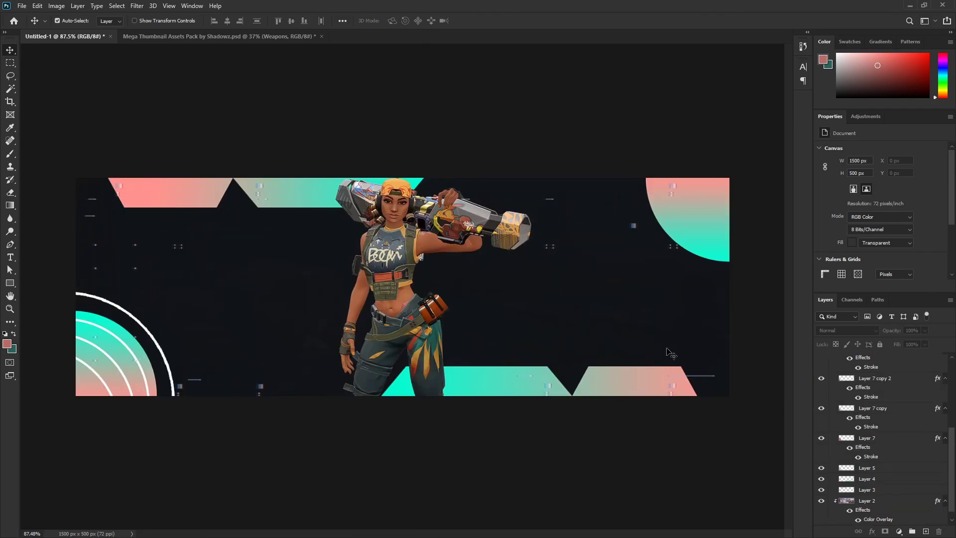
left_click(205, 202)
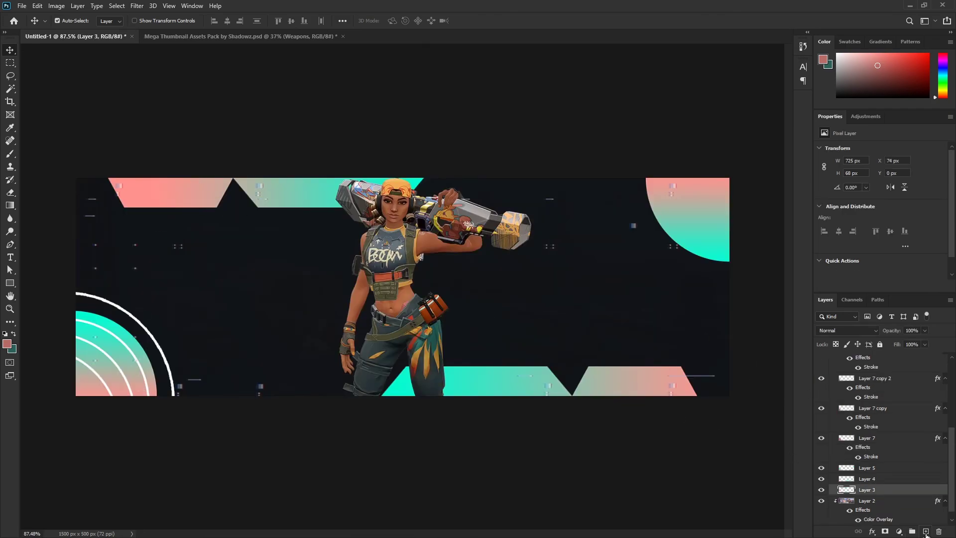
left_click(926, 532)
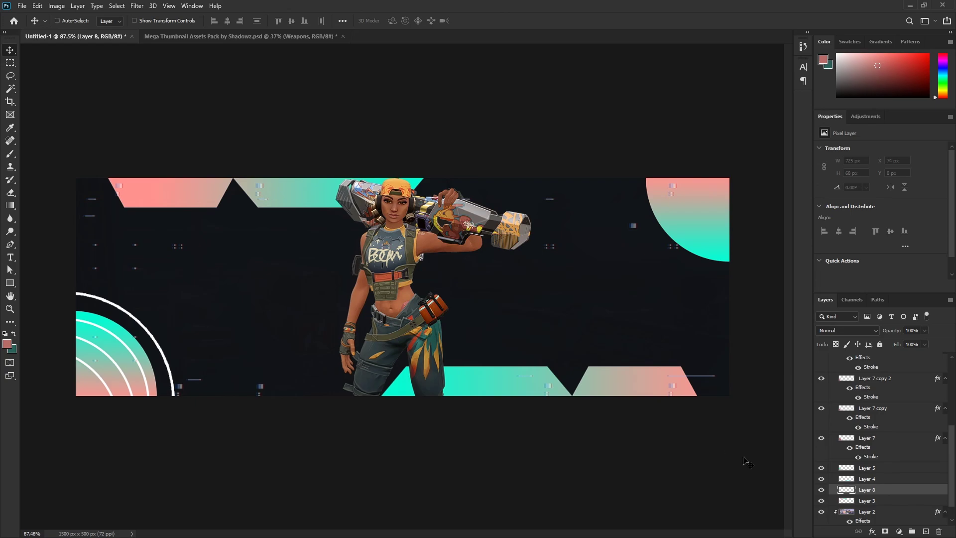
left_click(848, 501, "ctrl")
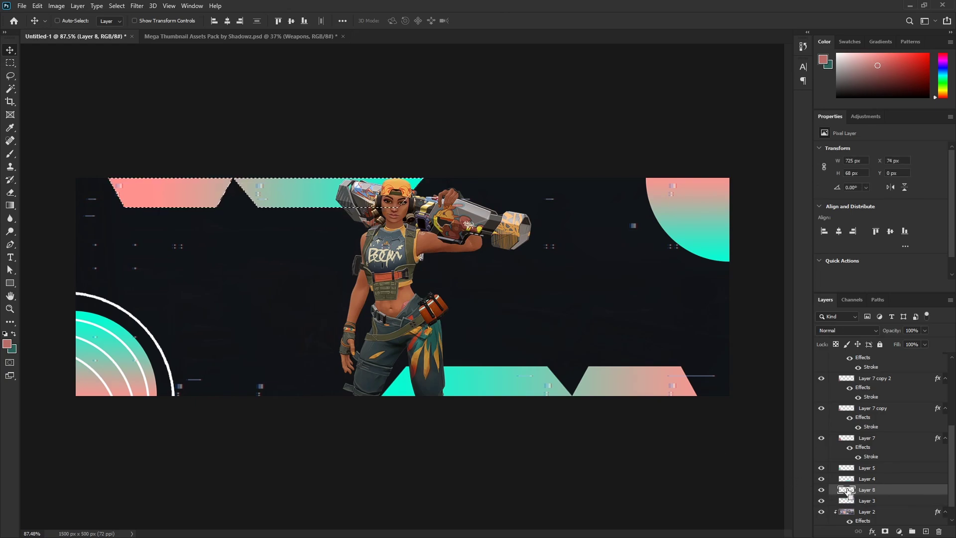
Step: Add a new layer above the upper trapezoids, filled with their shape, and reduce its Fill to 0%
left_click(850, 500)
key("ctrl+d")
left_click(923, 532)
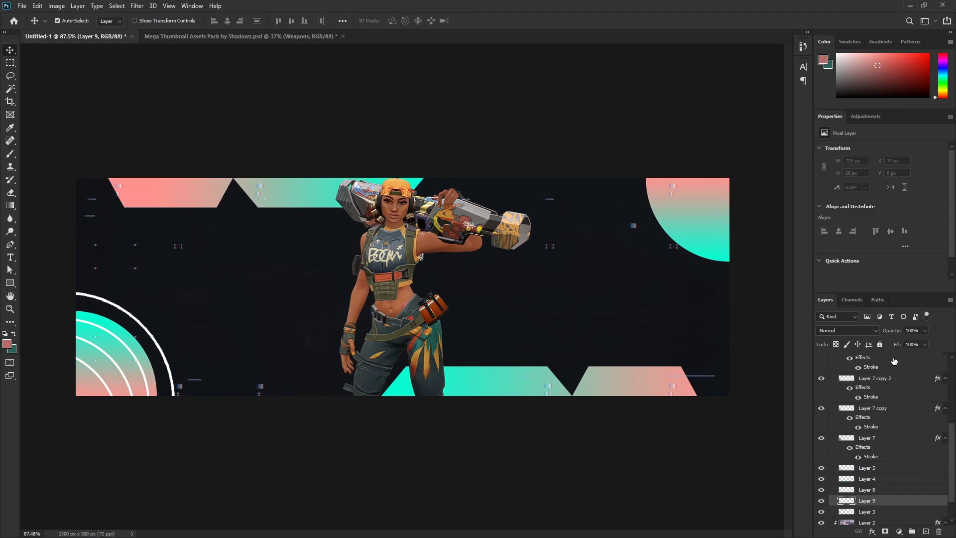
left_click(847, 513, "ctrl")
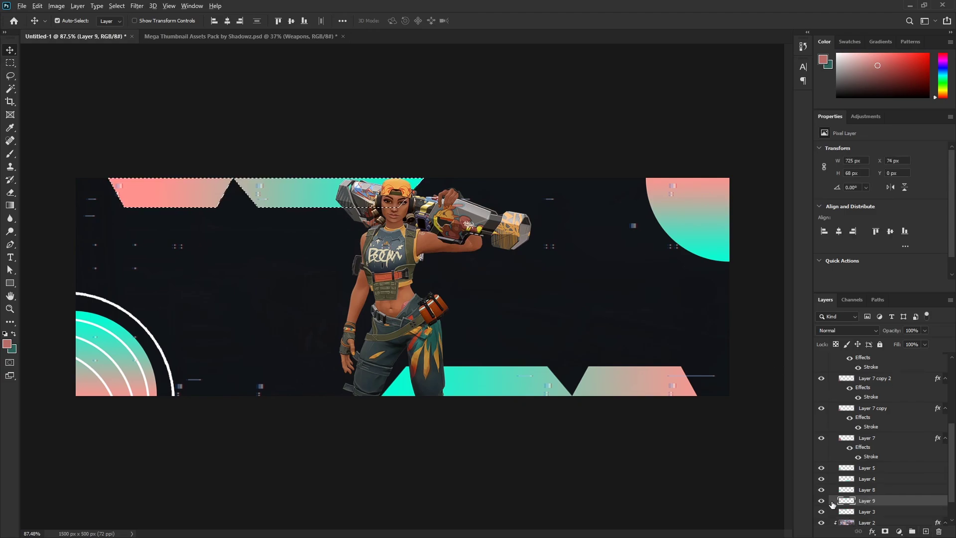
key("alt+BackSpace")
key("ctrl+d")
left_click(925, 344)
left_click_drag(920, 356, 879, 356)
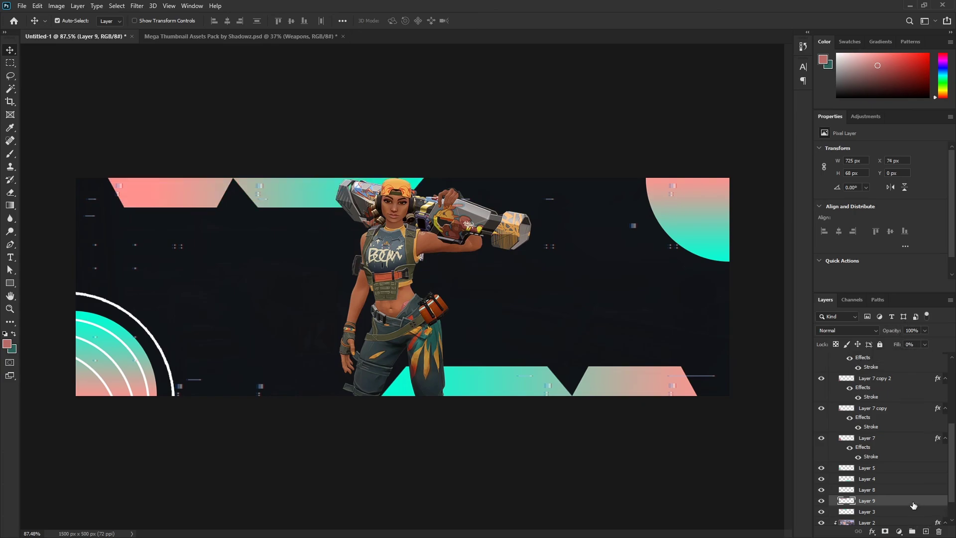
Step: Add a 5 px white Stroke positioned at Center to the new upper trapezoid layer
double_click(913, 503)
left_click(581, 223)
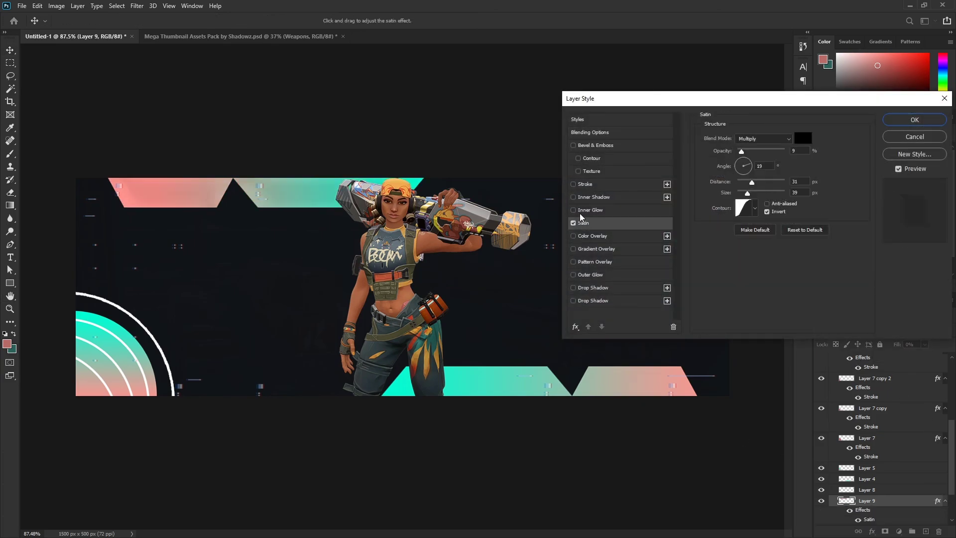
left_click(573, 184)
left_click(596, 185)
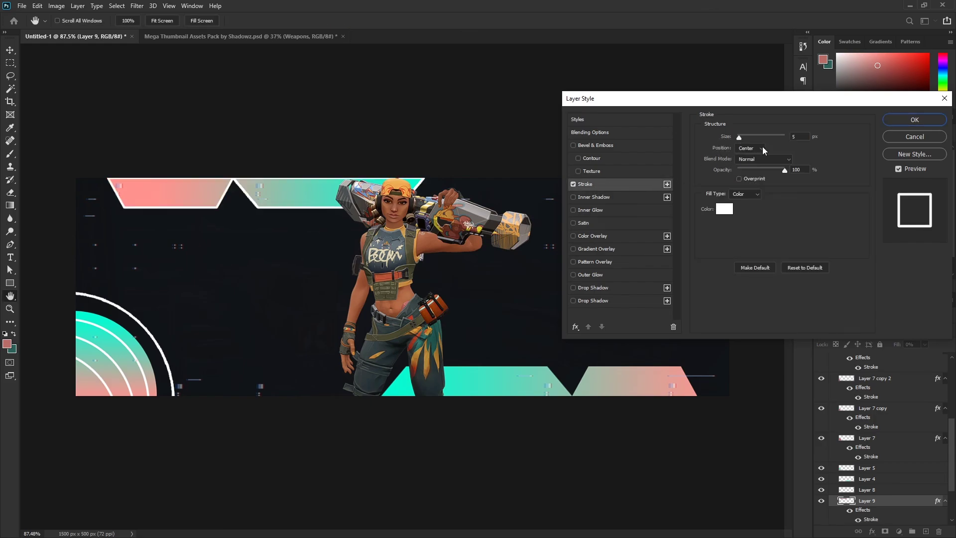
left_click(890, 121)
Step: Offset the upper trapezoid outline from its shapes and apply an 8 px white centred Stroke to the lower trapezoids' outline copy
left_click(284, 227)
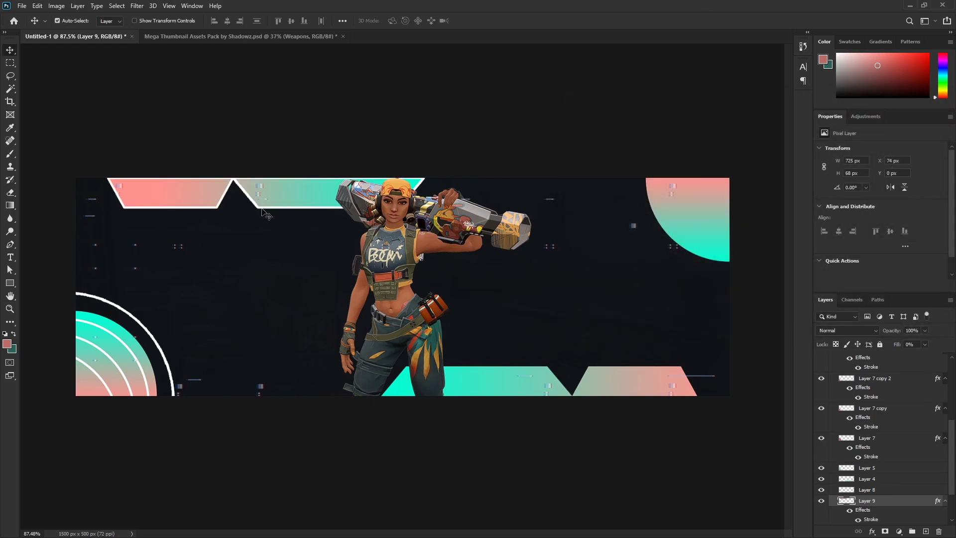
left_click_drag(271, 215, 267, 209)
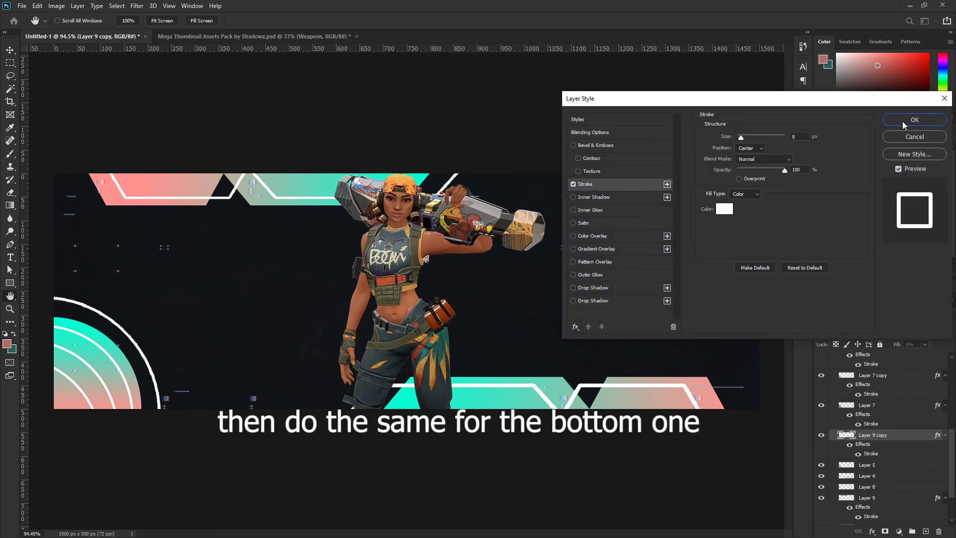
left_click(898, 120)
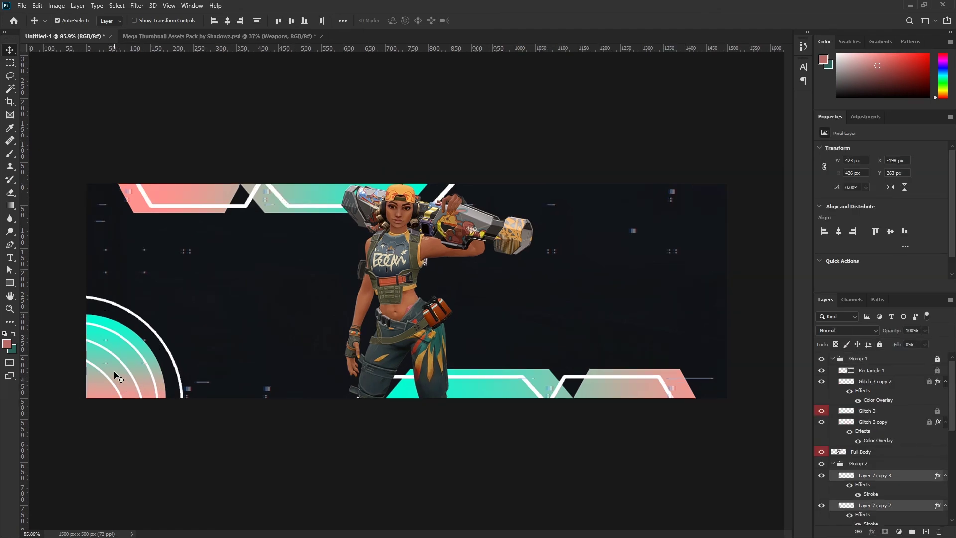
Step: Duplicate the lower left circle with its arcs onto the banner's upper right area and flip the copy horizontally and vertically
left_click_drag(118, 379, 675, 243)
key("ctrl+t")
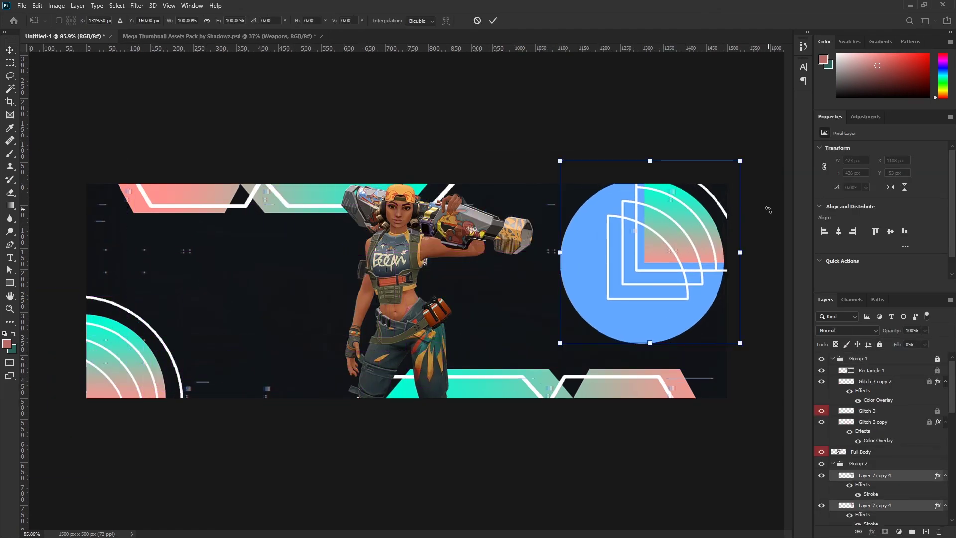
right_click(725, 250)
left_click(737, 417)
right_click(702, 245)
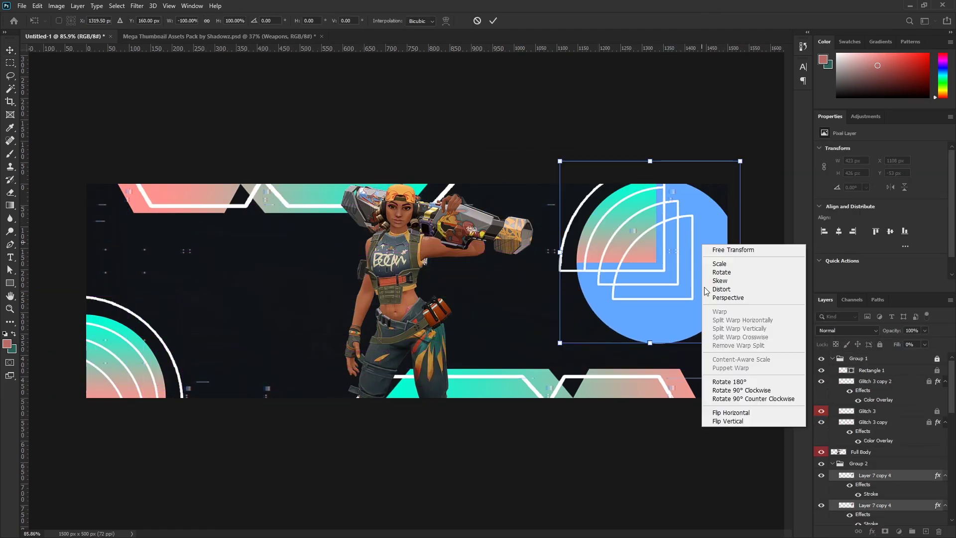
left_click(729, 421)
Step: Align the flipped circle and arcs with the banner's upper right corner and apply the transform
left_click_drag(715, 294, 787, 240)
scroll(732, 211, "up", 5)
left_click_drag(519, 534, 582, 532)
mouse_move(423, 259)
left_mouse_down()
mouse_move(412, 264)
mouse_move(430, 258)
left_mouse_up()
key("ctrl+0")
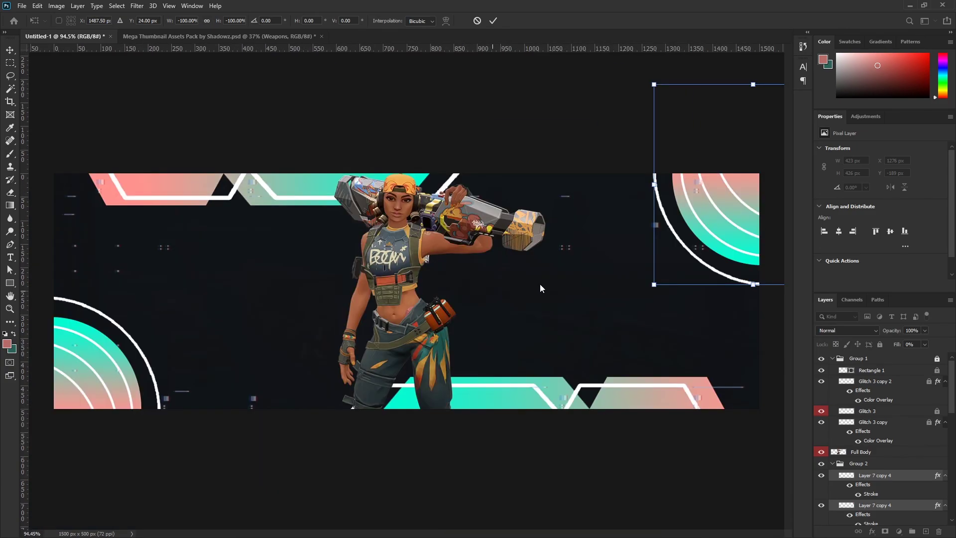
key("Return")
Step: Add a text layer reading THRILZ across the middle of the banner
scroll(369, 270, "up", 3)
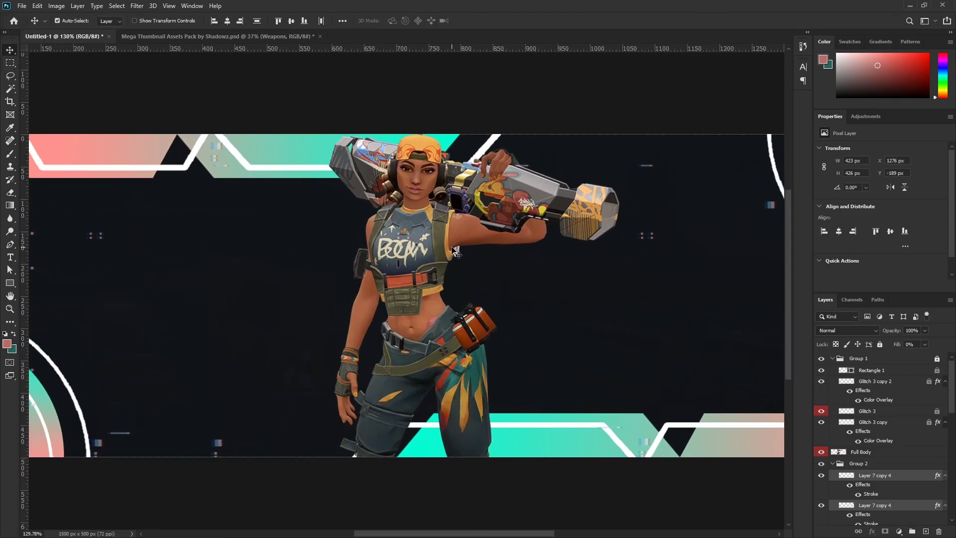
key("t")
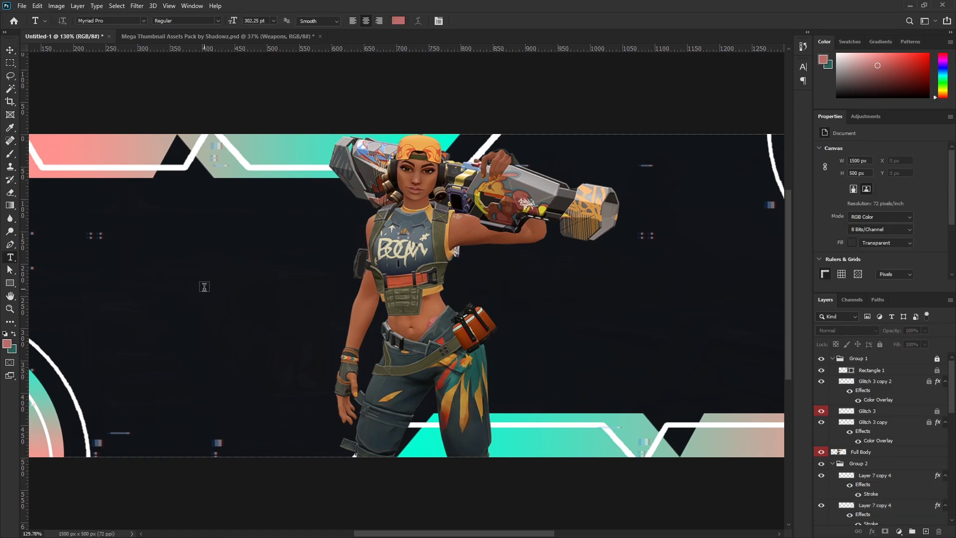
left_click(357, 283)
scroll(356, 283, "down", 3)
type("THRILZ")
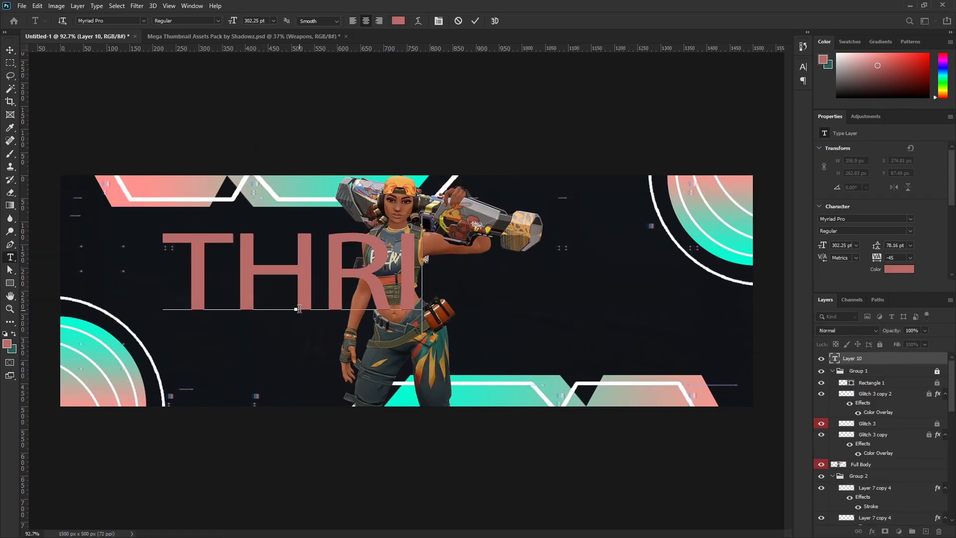
Step: Select the whole THRILZ text and search the font list for AZON
key("ctrl+a")
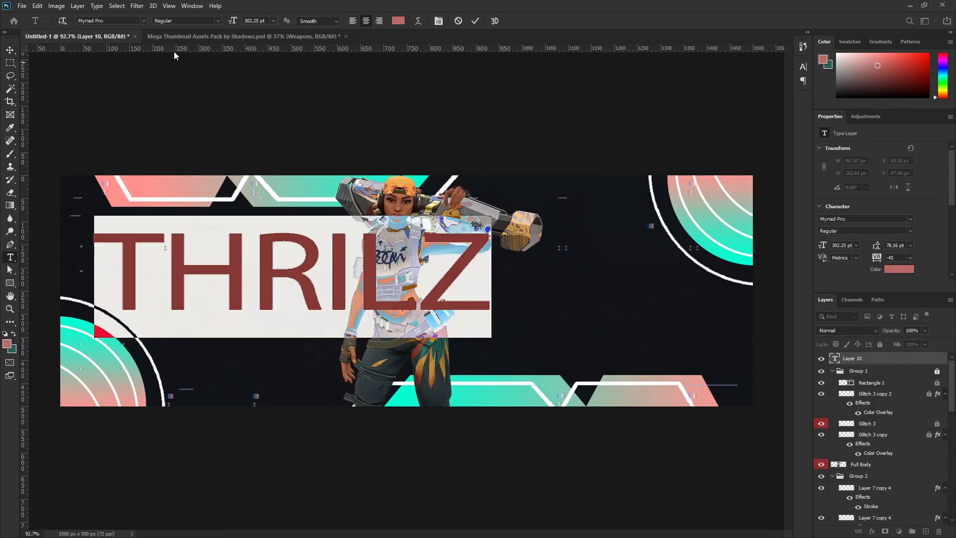
left_click(144, 18)
type("AZON")
key("BackSpace")
key("BackSpace")
key("BackSpace")
type("Fu")
key("BackSpace")
key("BackSpace")
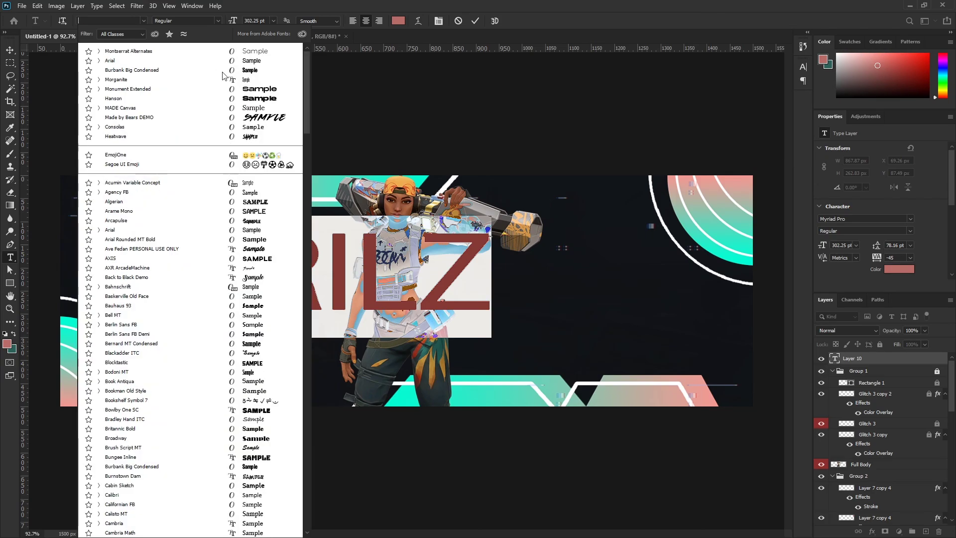
key("Escape")
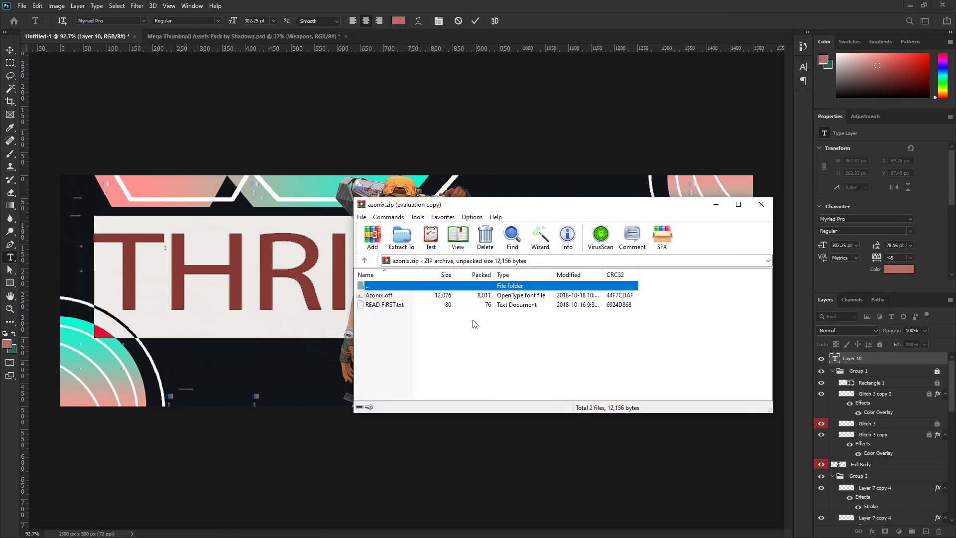
Step: Open Azonix.otf from the azonix.zip archive and install the font
left_click(439, 297)
double_click(439, 297)
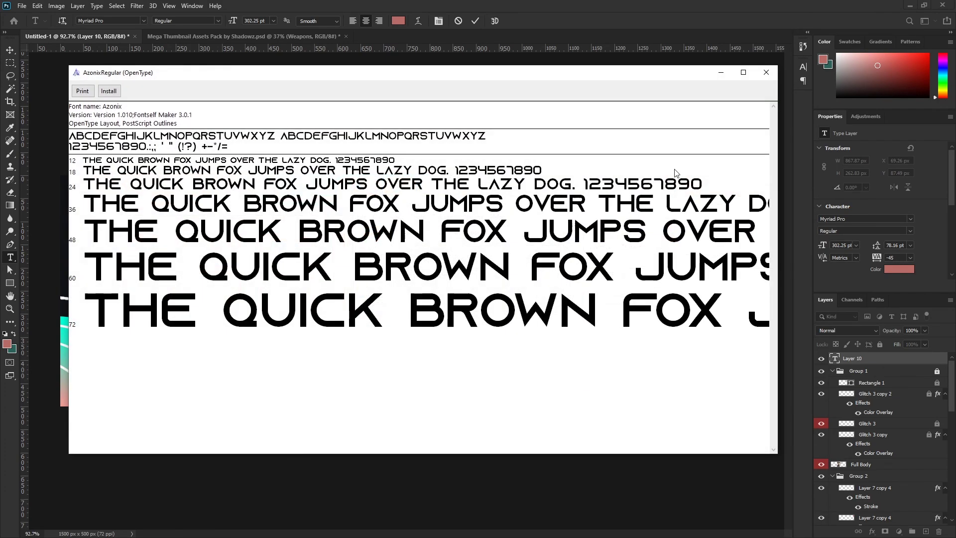
left_click(117, 91)
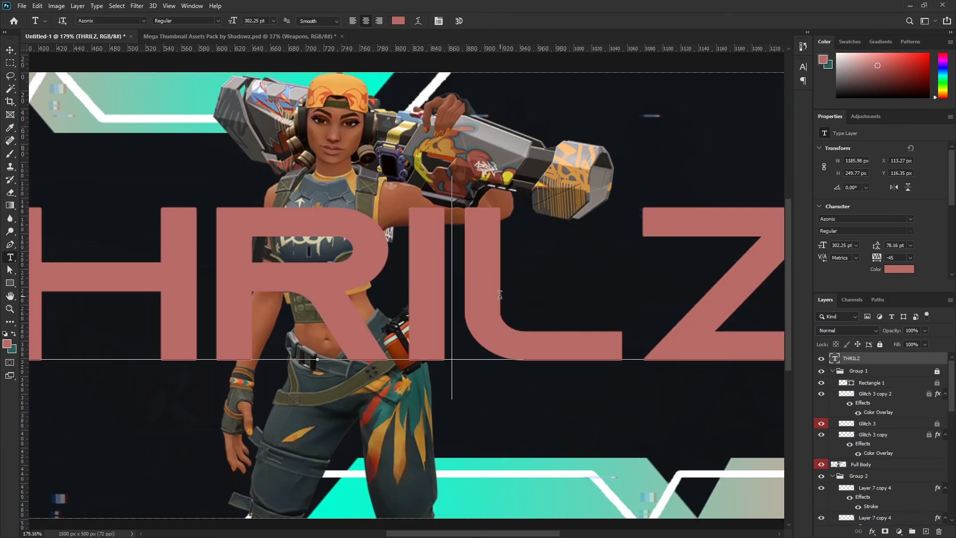
Step: Select all of the THRILZ text and set its color to white (ffffff)
key("ctrl+a")
left_click(898, 269)
left_click(590, 347)
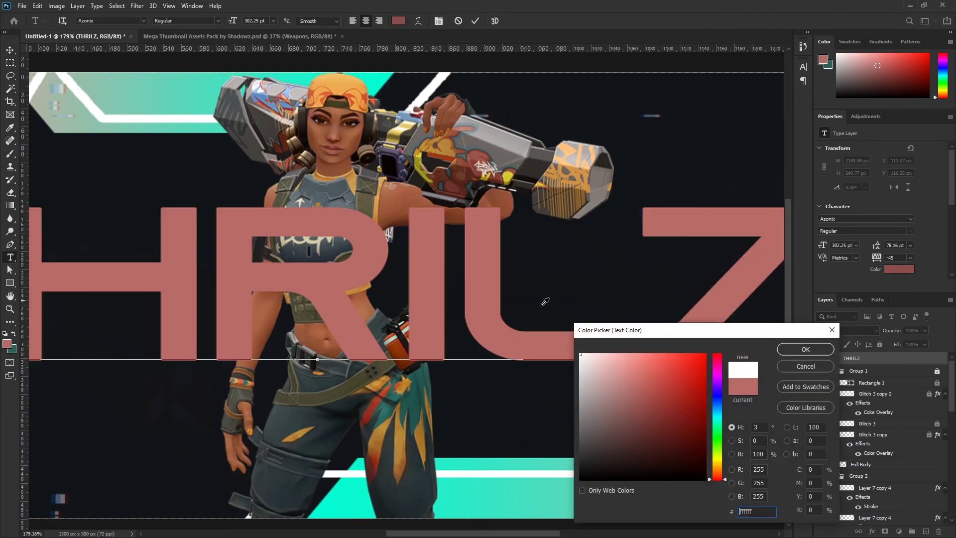
left_click(796, 350)
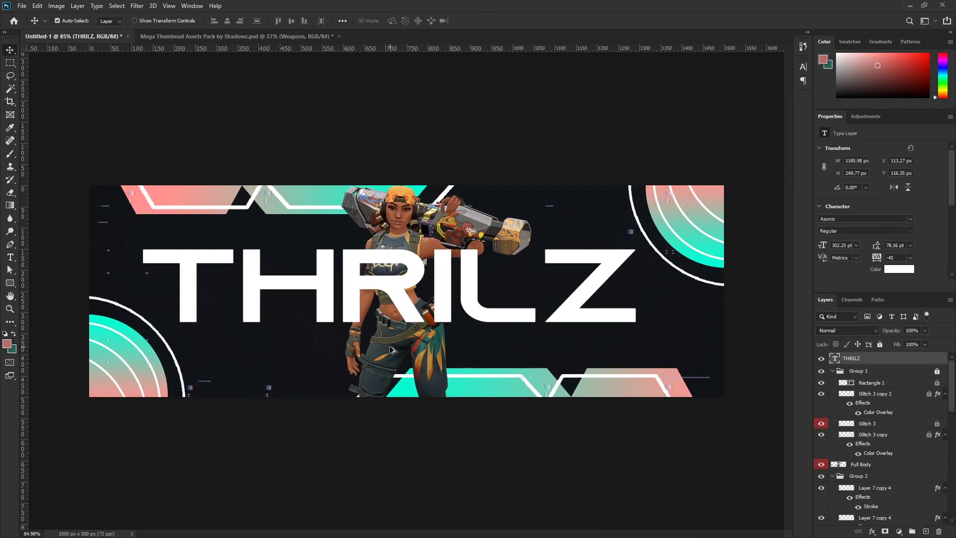
Step: Move the THRILZ text layer below the Full Body layer so the title sits behind the character
scroll(440, 348, "up", 3)
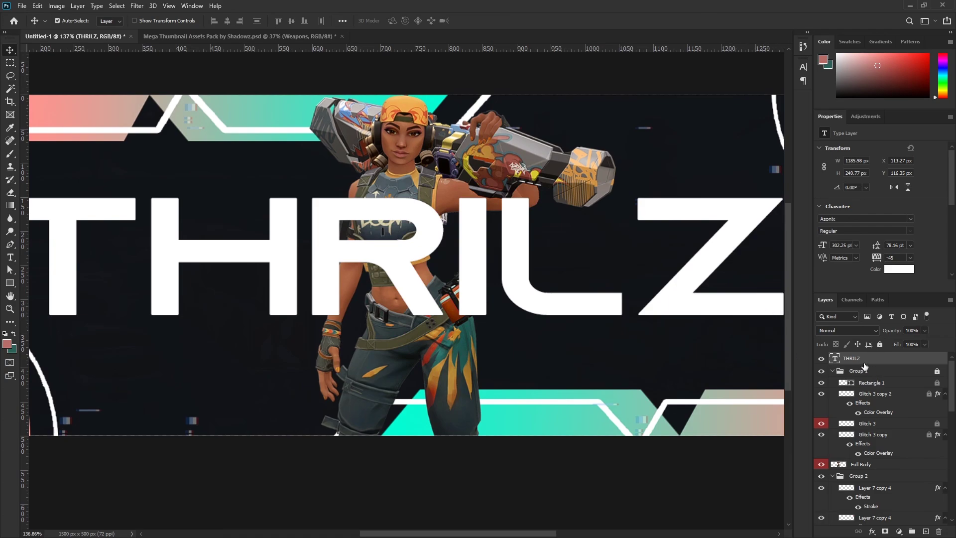
left_click_drag(871, 364, 876, 464)
scroll(393, 309, "down", 3)
scroll(393, 299, "up", 3)
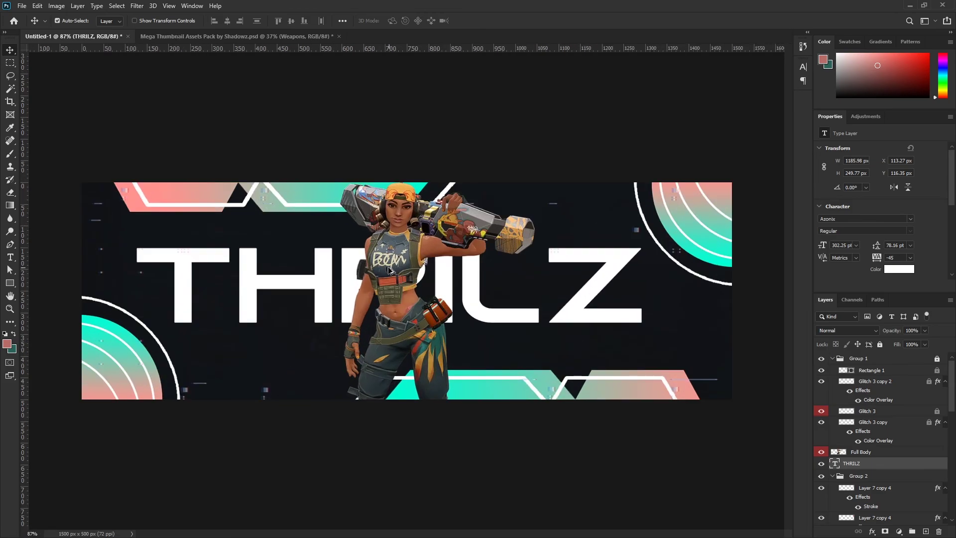
key("ctrl")
scroll(212, 289, "down", 2)
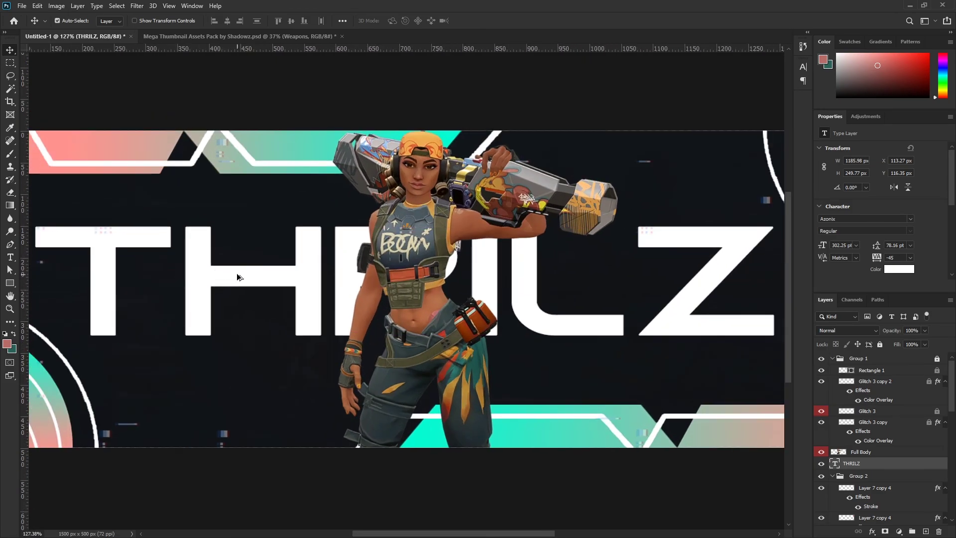
scroll(519, 349, "down", 1)
Step: Duplicate the THRILZ text layer and give the copy a centered stroke with the Gradient fill type
key("ctrl+j")
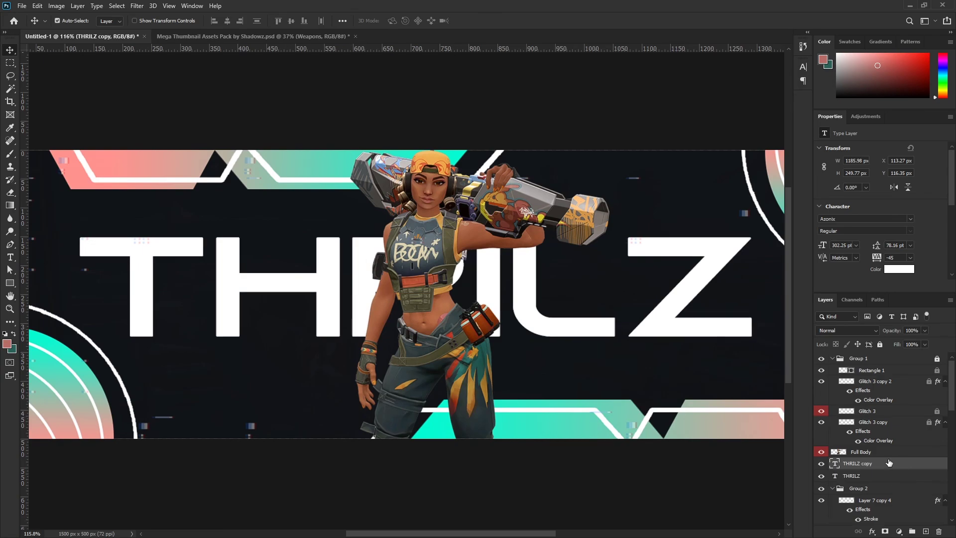
double_click(889, 463)
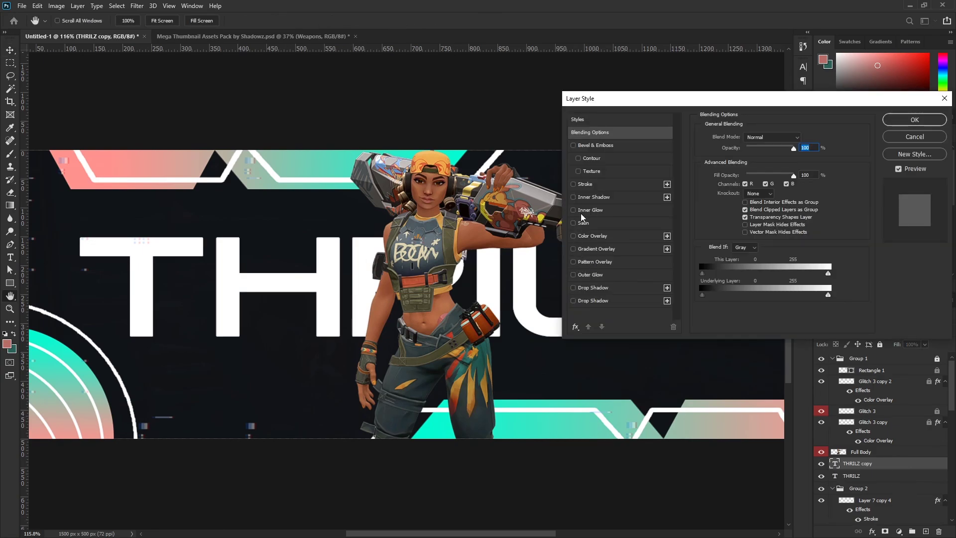
left_click(573, 184)
left_click(587, 185)
left_click(742, 147)
left_click(744, 193)
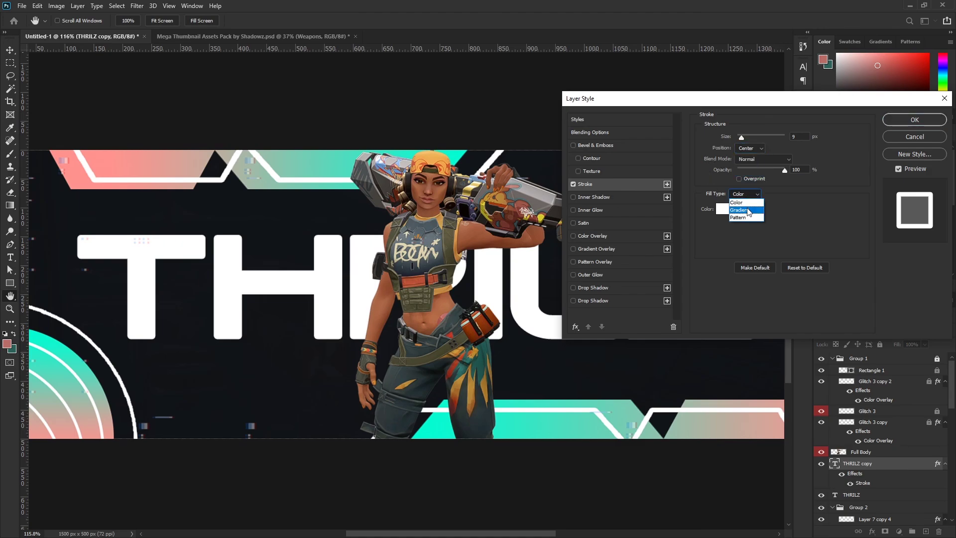
left_click(747, 210)
left_click(742, 211)
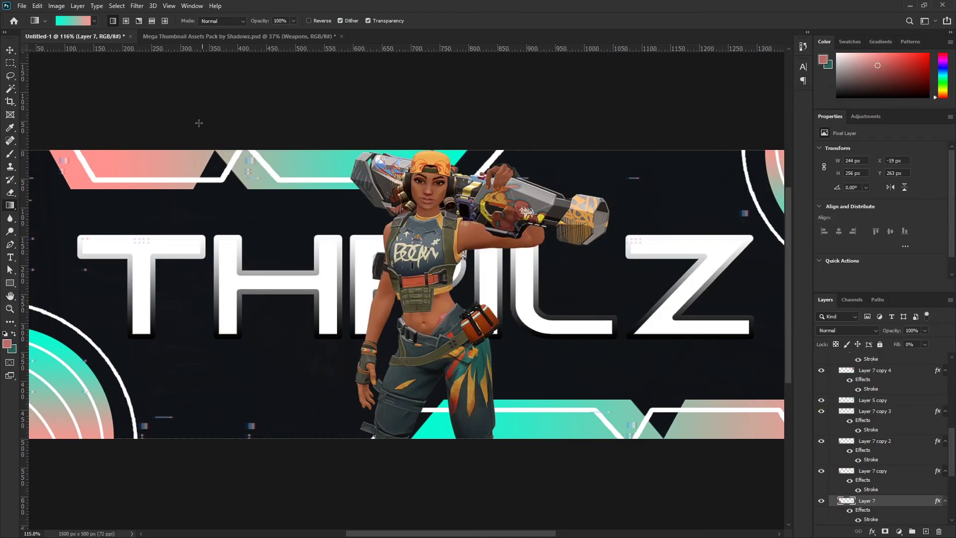
Step: Save the Gradient tool's teal-to-pink gradient as a new preset and apply it to the THRILZ copy's stroke
left_click(83, 21)
left_click(729, 247)
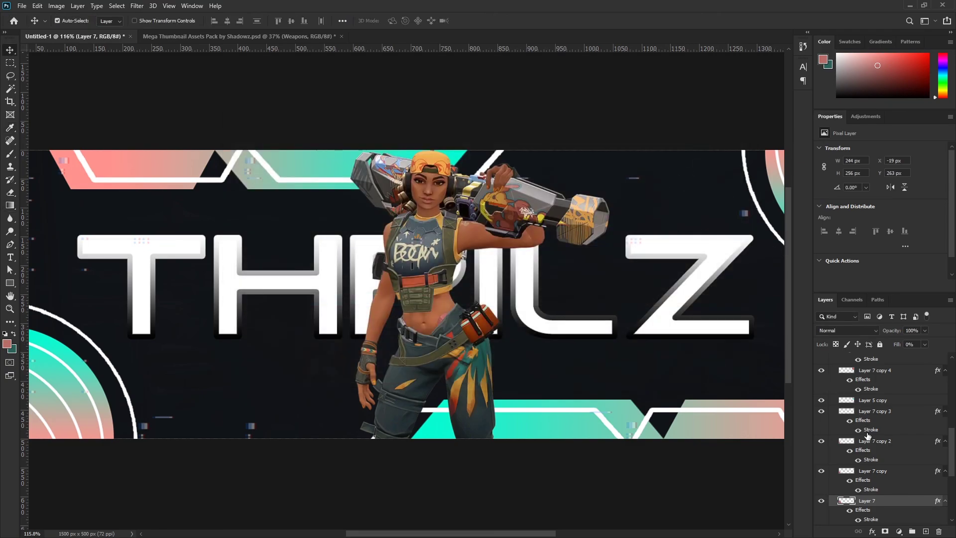
scroll(867, 435, "up", 5)
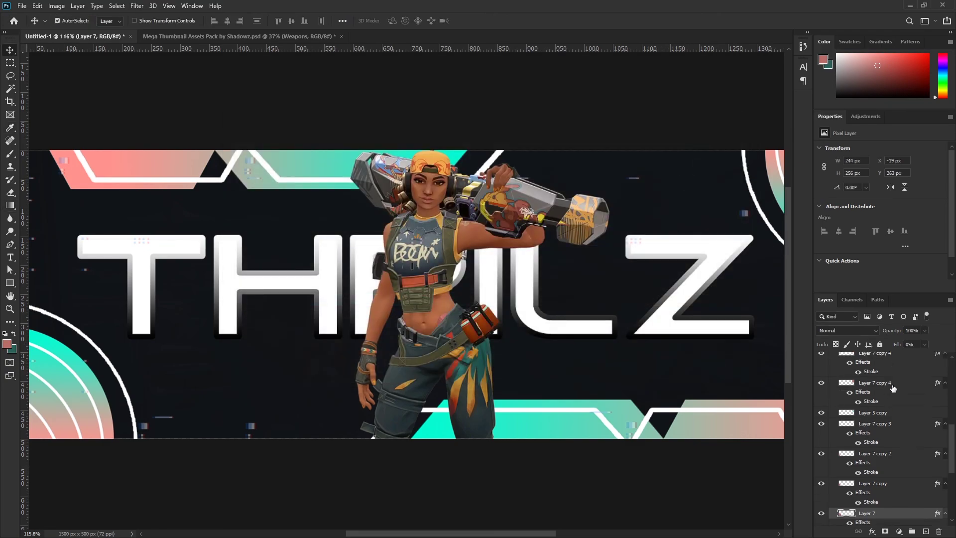
left_click(672, 326)
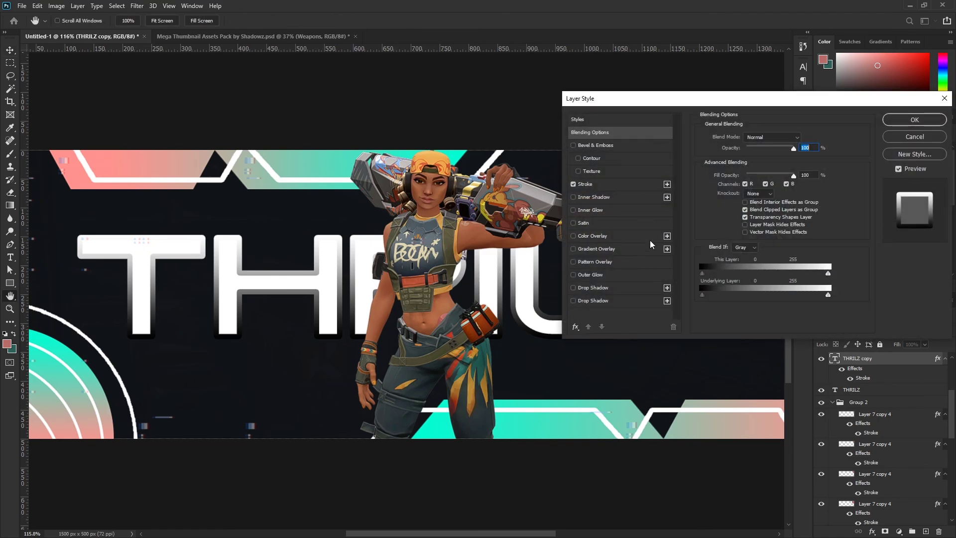
left_click(601, 182)
left_click(746, 205)
scroll(323, 210, "down", 5)
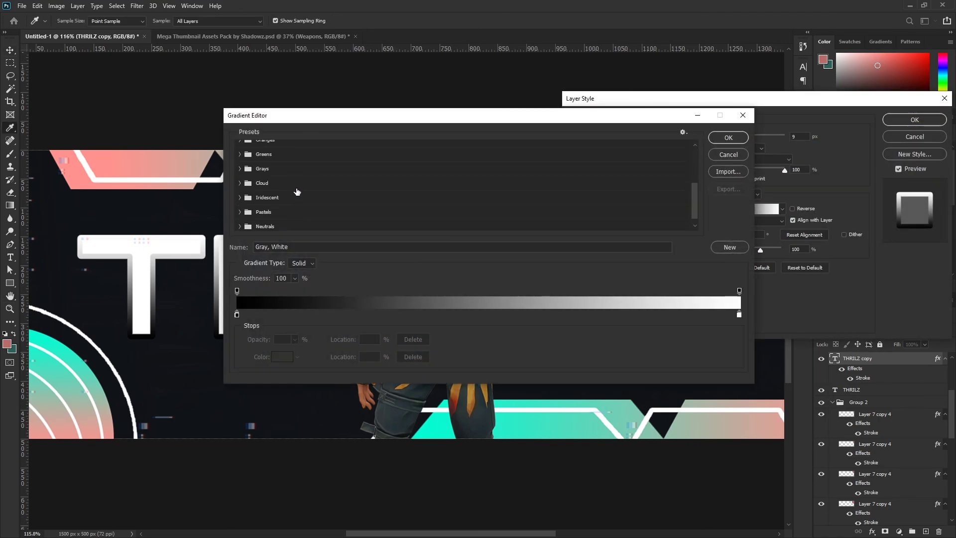
left_click(406, 224)
left_click(728, 137)
Step: Set the THRILZ copy's stroke position to Center and its size to 3 px, and apply the layer style
left_click(750, 148)
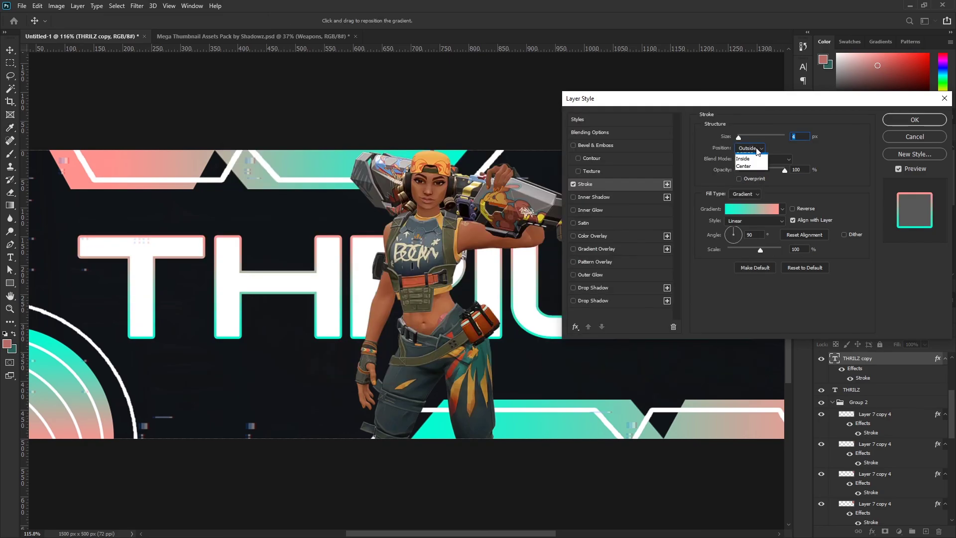
left_click(744, 171)
left_click_drag(742, 139, 738, 141)
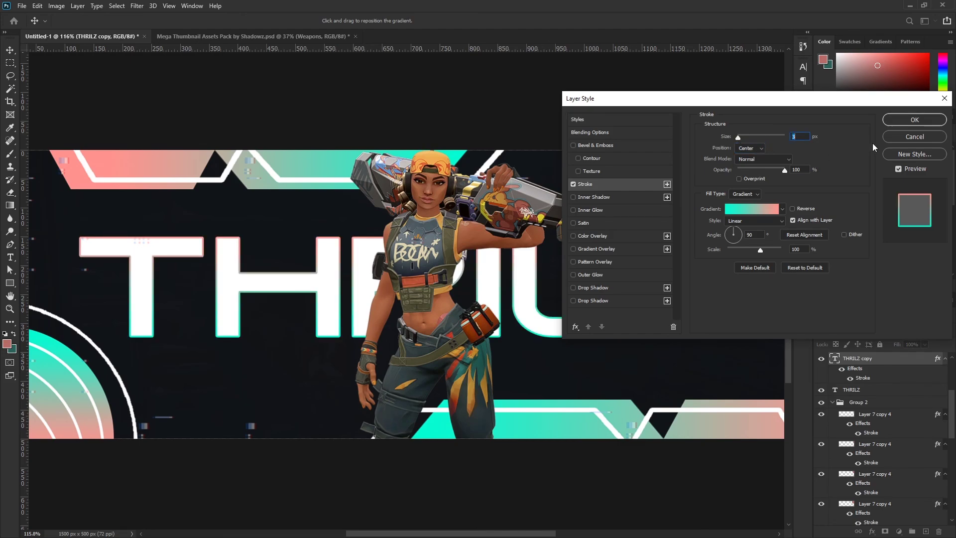
left_click(905, 124)
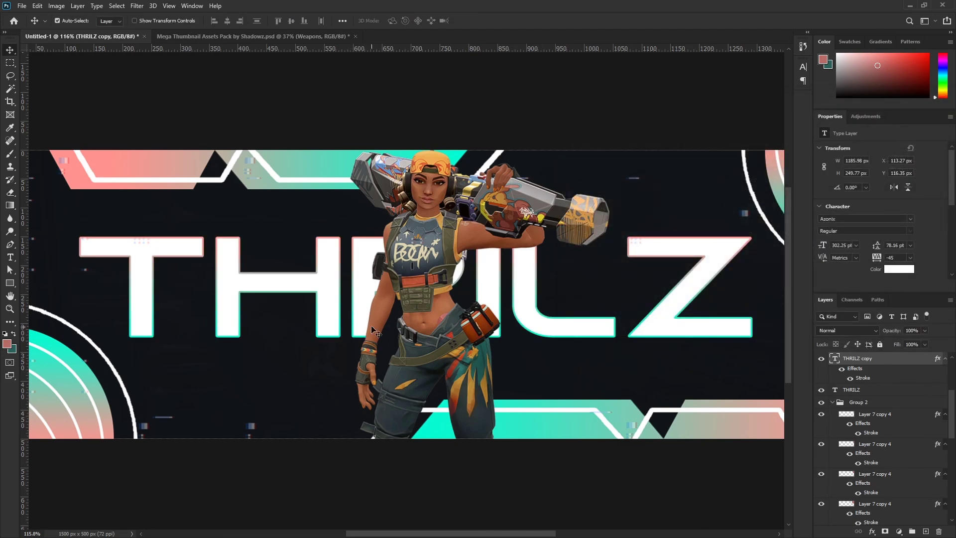
Step: Place the THRILZ copy layer above Full Body and lower its fill to 0%
left_click_drag(883, 358, 871, 396)
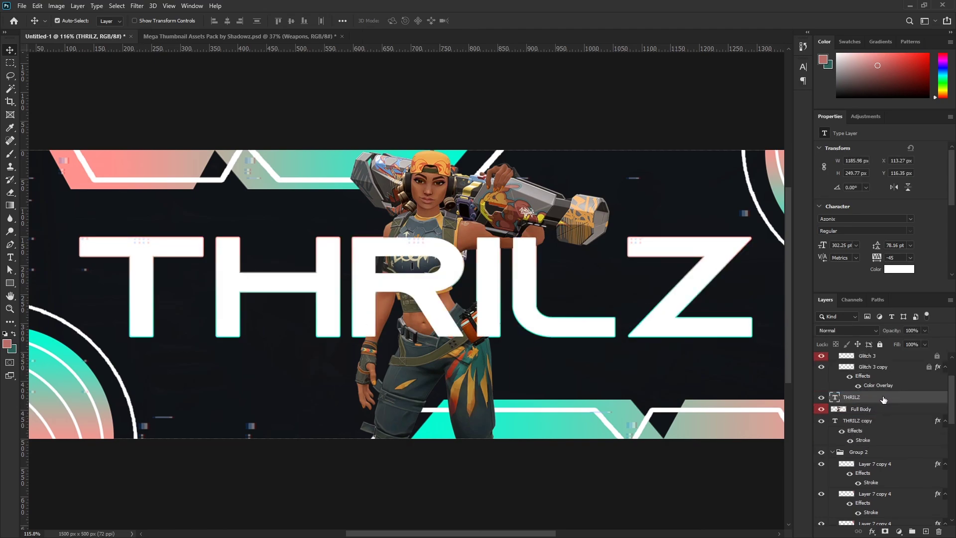
left_click(925, 344)
left_click_drag(928, 356, 369, 323)
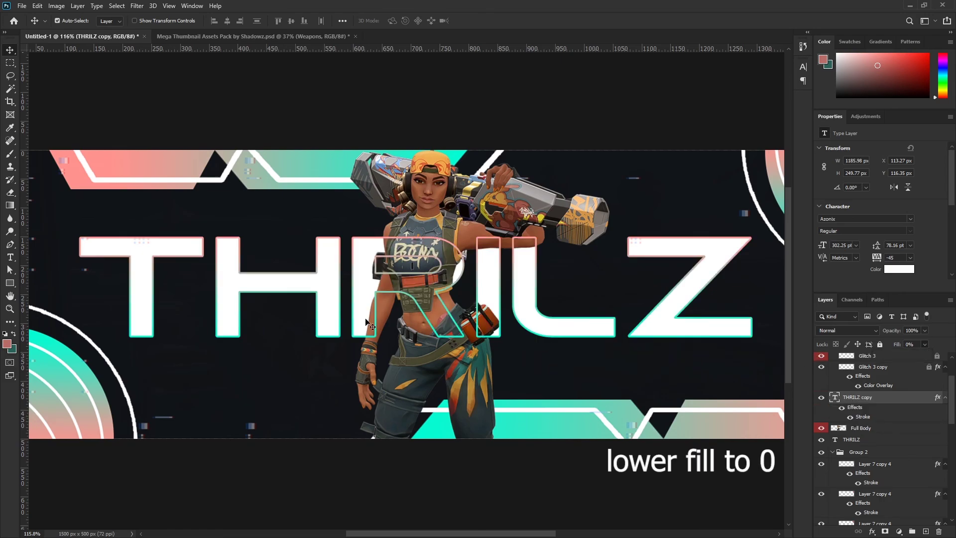
Step: Offset the outlined THRILZ copy about 10 px to the right of the white title
scroll(329, 316, "up", 5)
mouse_move(557, 247)
left_mouse_down()
mouse_move(584, 247)
mouse_move(575, 245)
left_mouse_up()
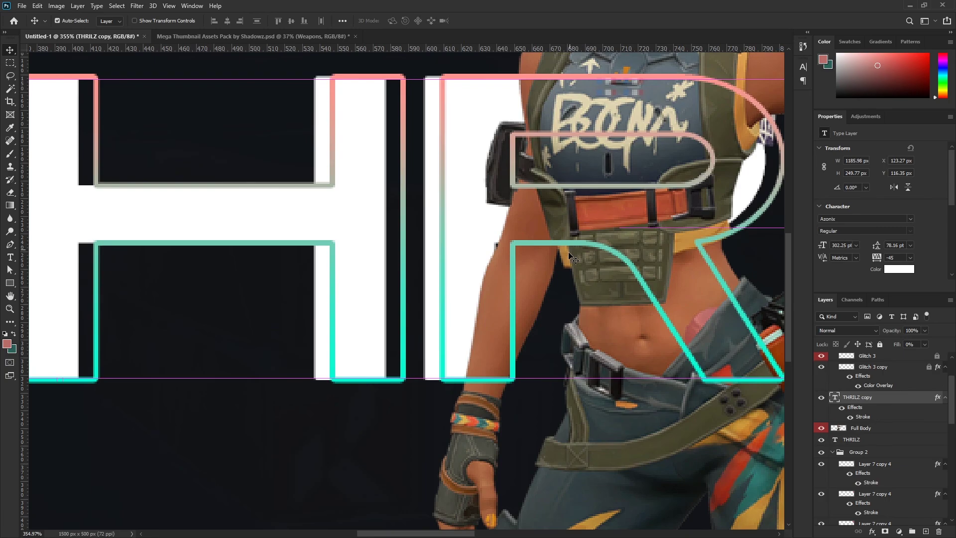
key("ctrl+0")
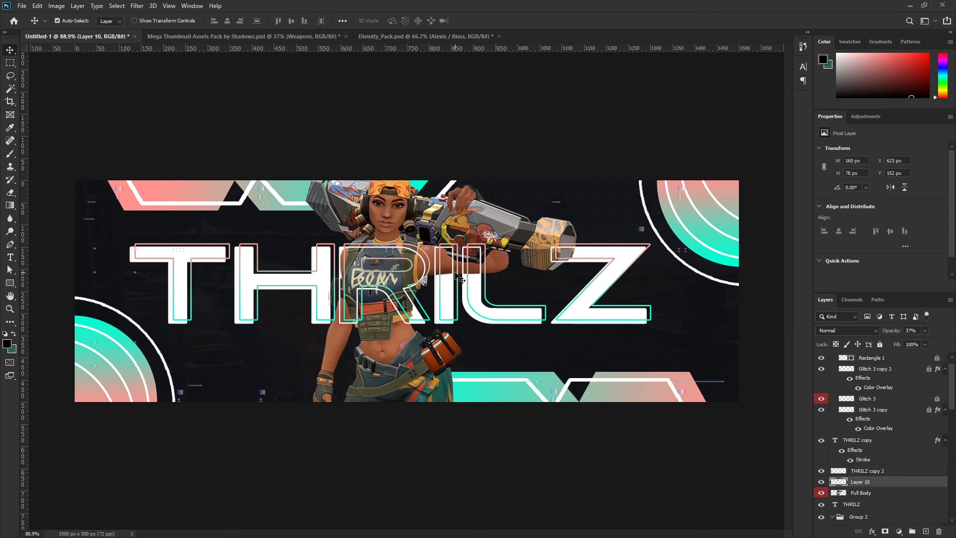
Step: Quick-export the finished banner as a PNG
left_click(22, 5)
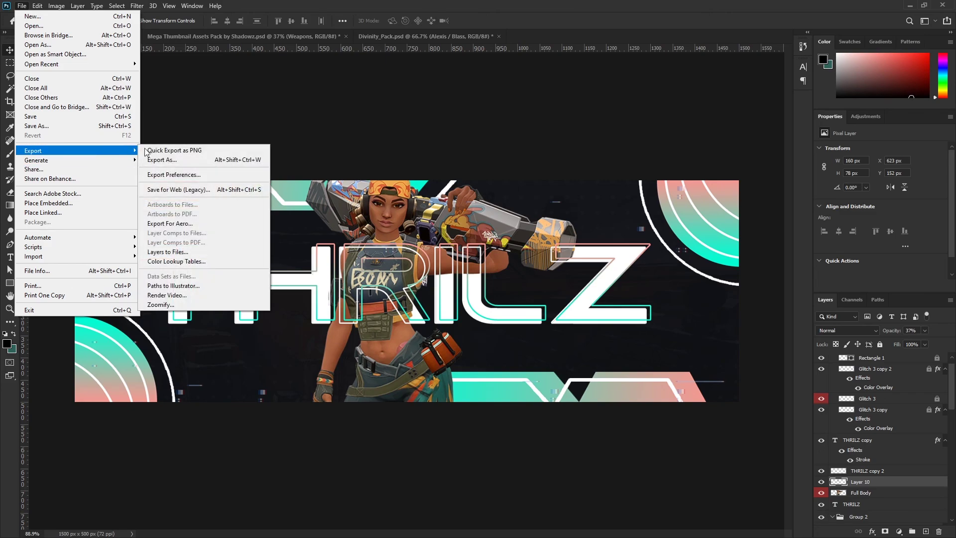
left_click(160, 150)
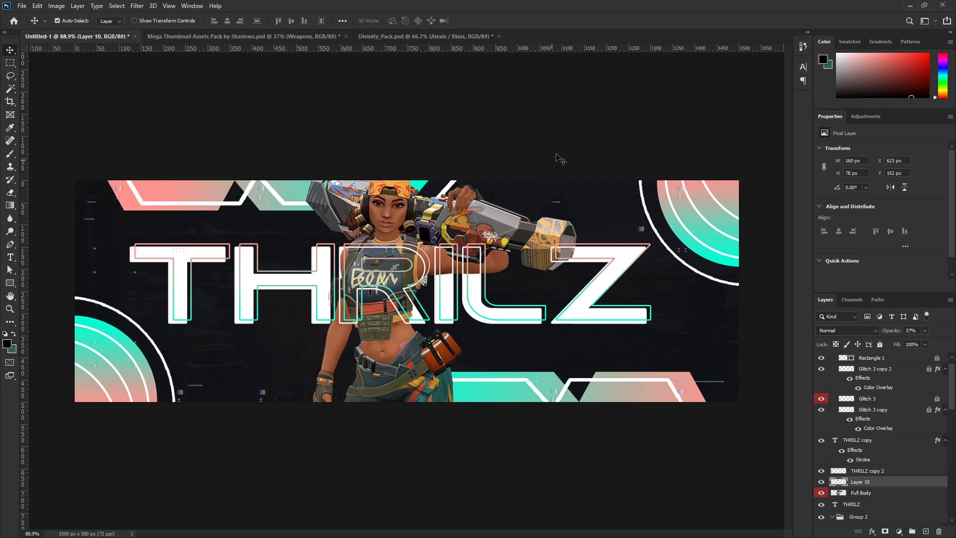